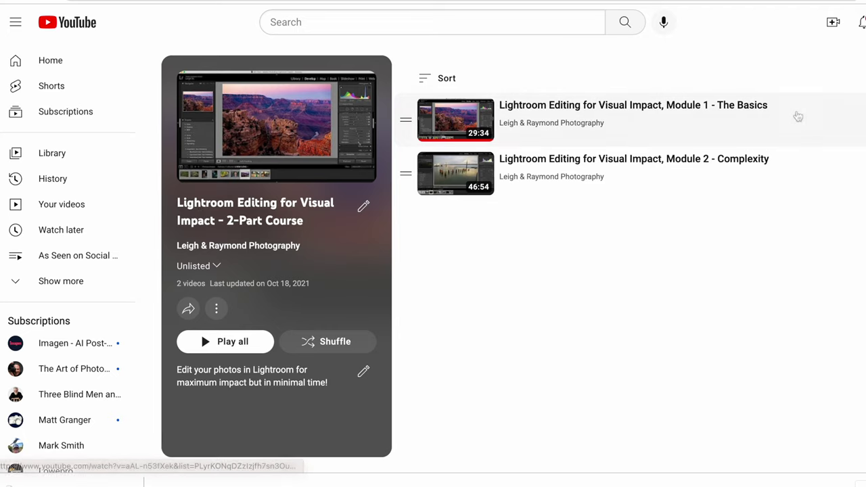
Play the whole Lightroom Editing for Visual Impact course playlist, starting with Module 1
left_click(304, 127)
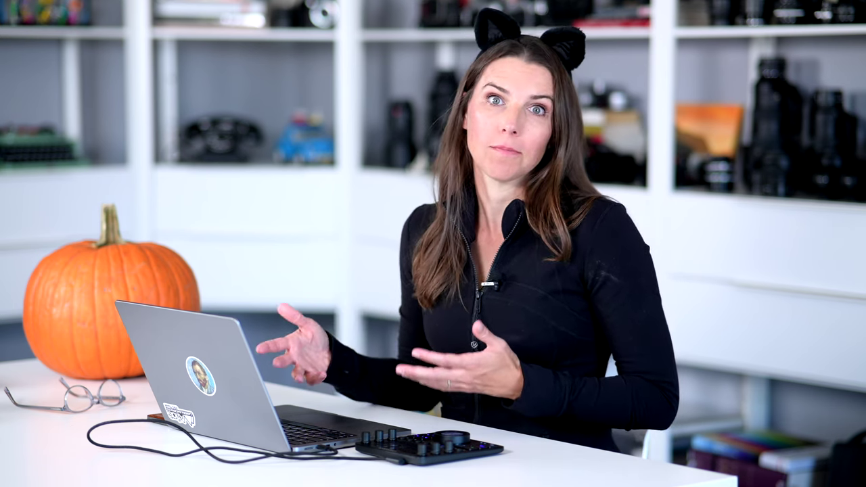
Scroll the Previous Import grid down, then back to the top row of Halloween portraits
scroll(334, 326, "down", 2)
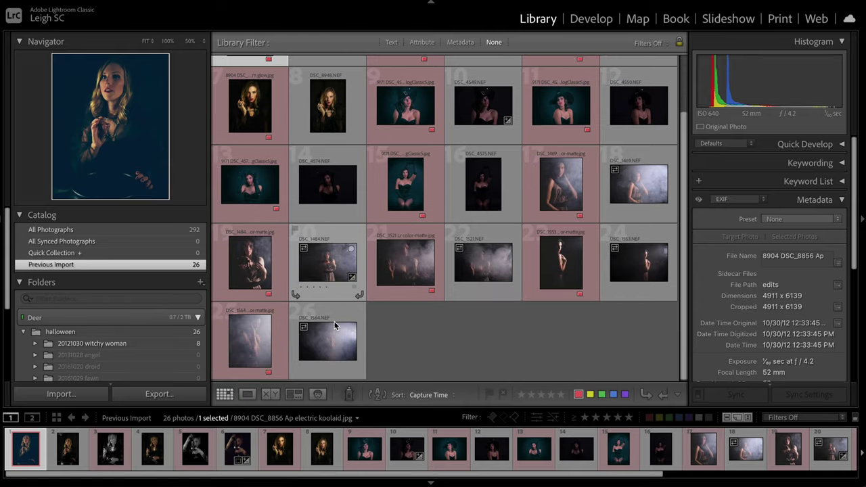
scroll(334, 326, "up", 3)
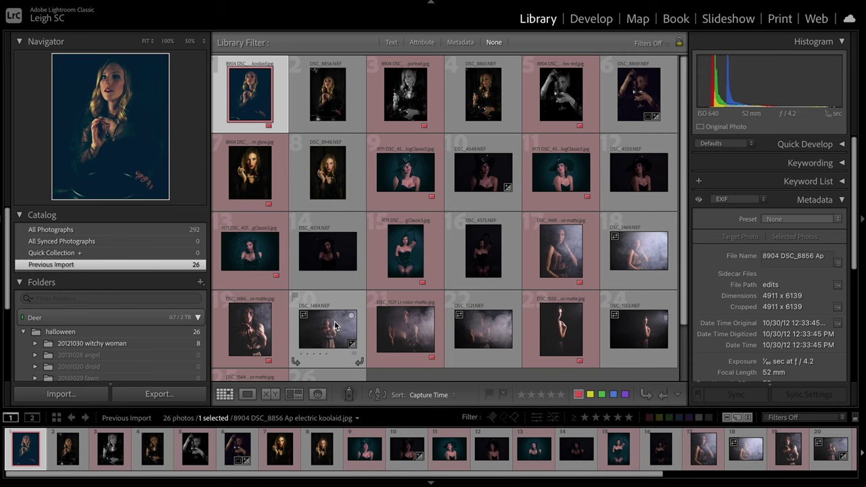
In Develop, preview the potion, wine-glass and glam portraits, then return to the first portrait
left_click(591, 19)
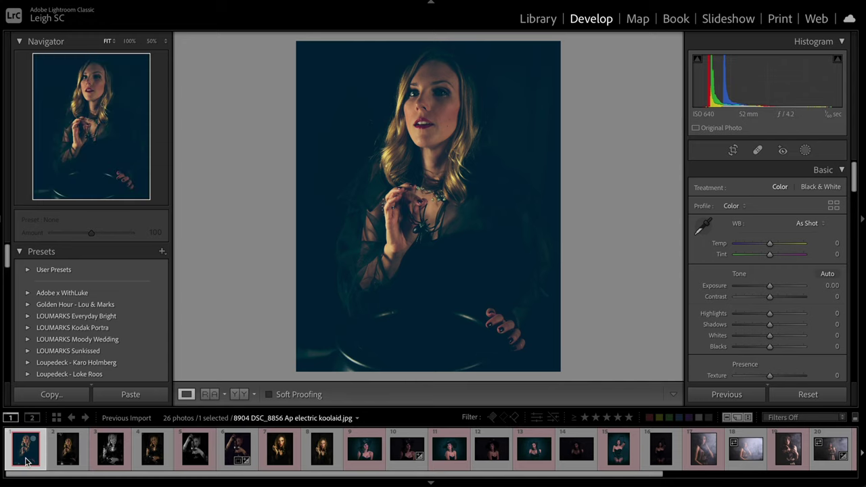
left_click(111, 460)
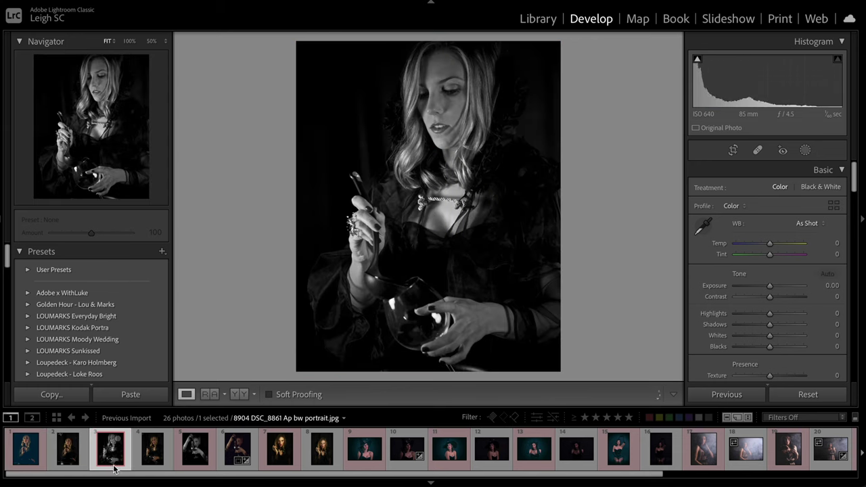
left_click(195, 465)
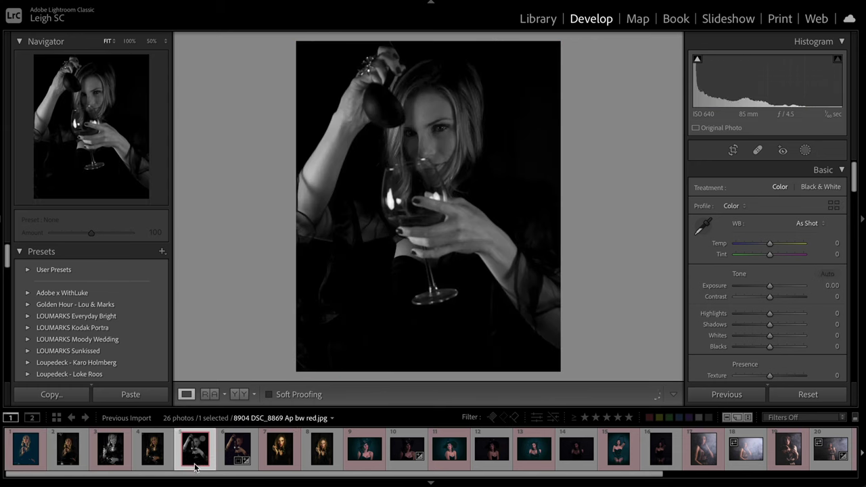
left_click(279, 459)
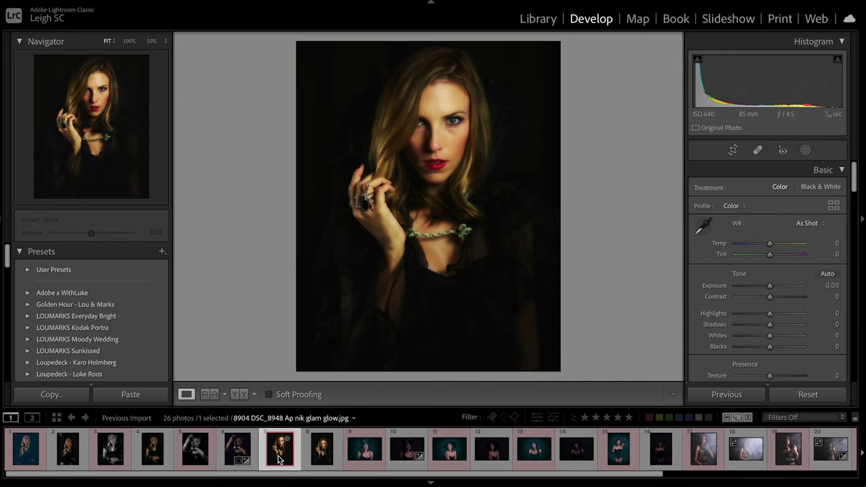
left_click(25, 459)
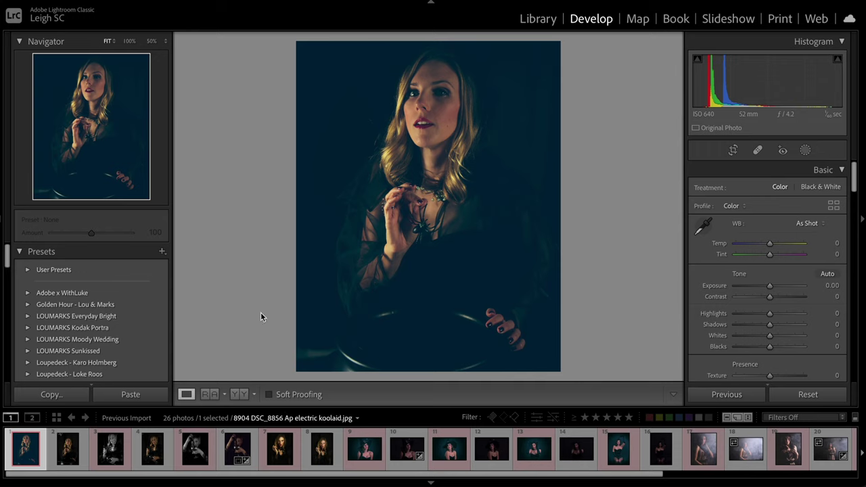
Apply the Style: Cinematic CN07 preset to the second portrait and begin cropping it
left_click(69, 449)
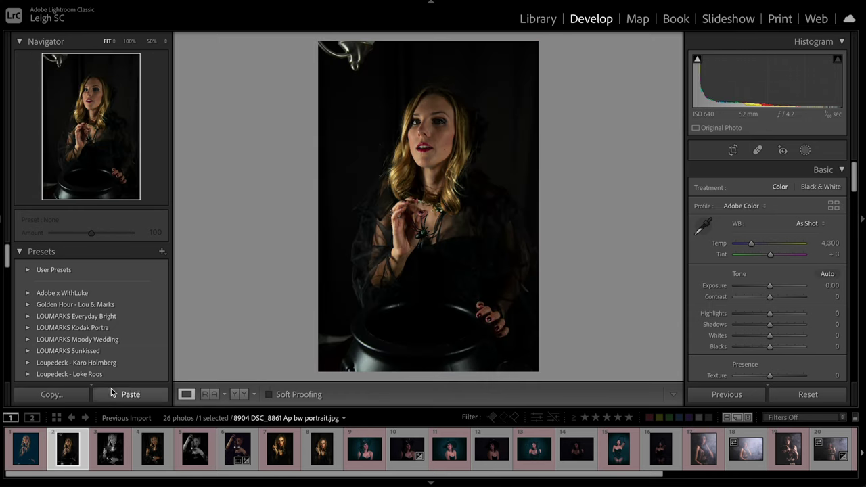
scroll(134, 324, "down", 5)
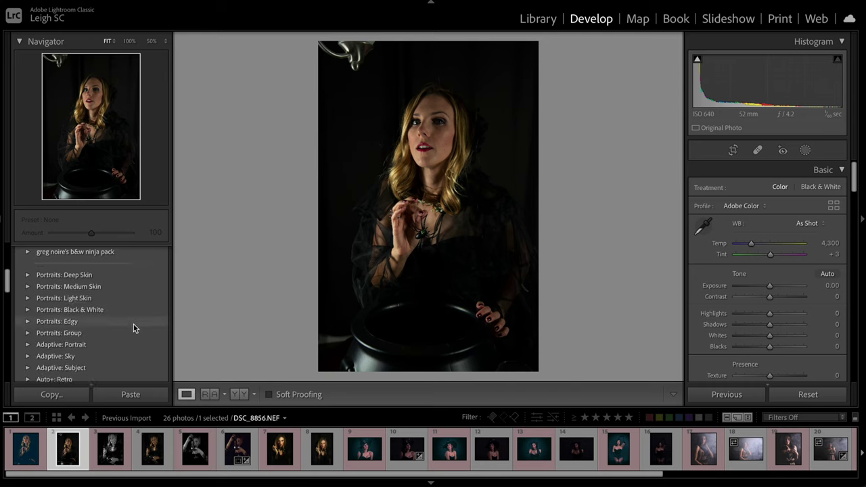
scroll(132, 330, "down", 4)
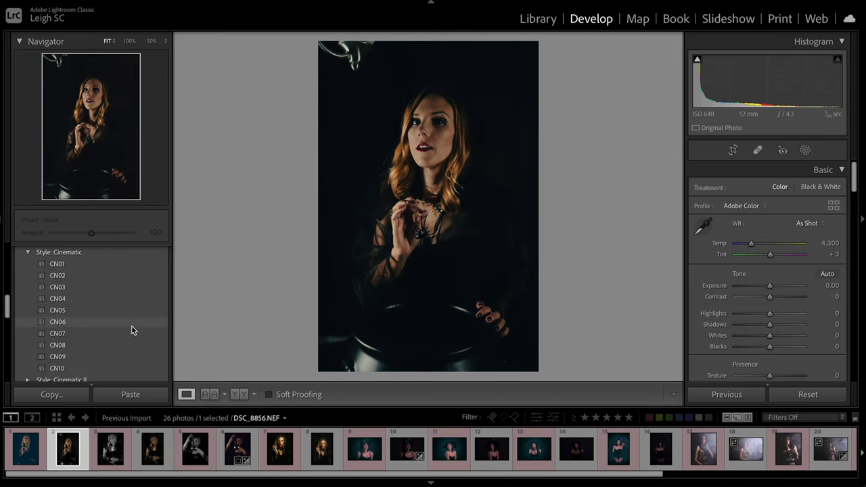
scroll(131, 325, "up", 4)
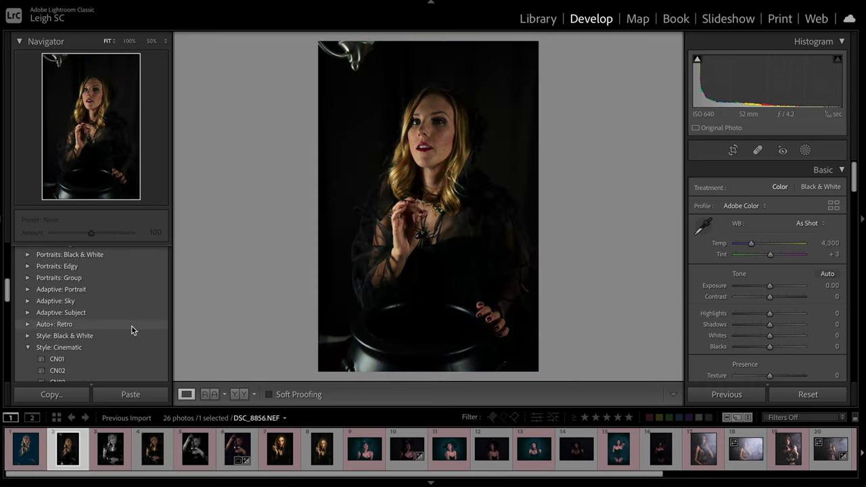
scroll(131, 330, "down", 1)
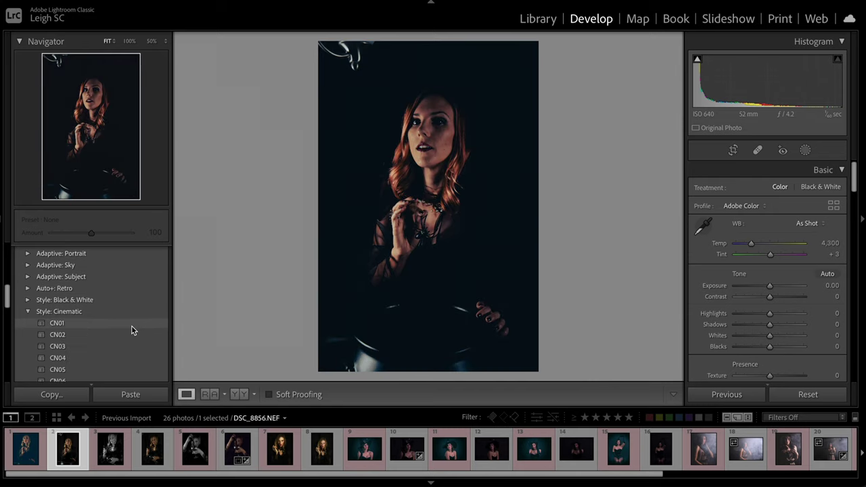
scroll(131, 325, "down", 2)
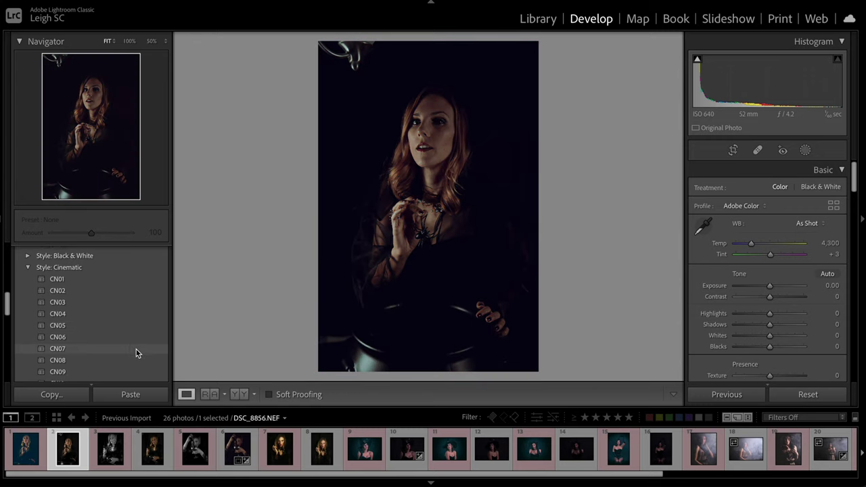
left_click(135, 349)
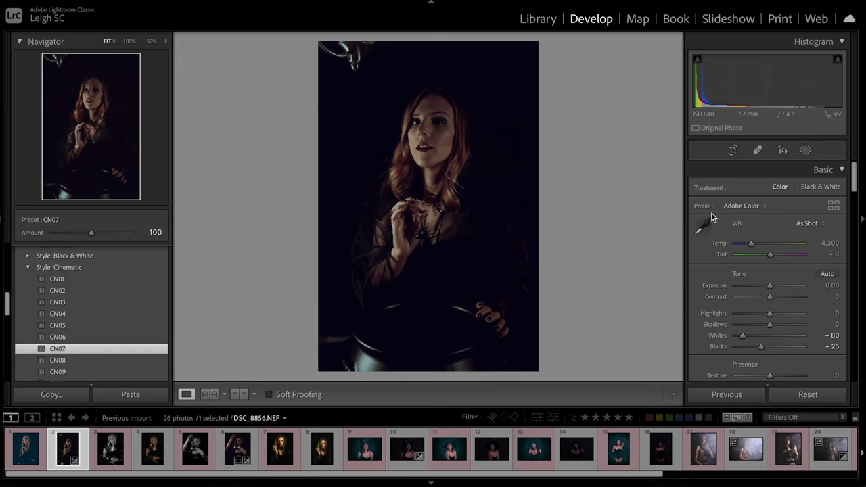
left_click(732, 149)
left_click(802, 191)
Crop the portrait to 4x5 / 8x10, repositioning the woman within the frame
left_click(794, 235)
left_click_drag(444, 232, 448, 223)
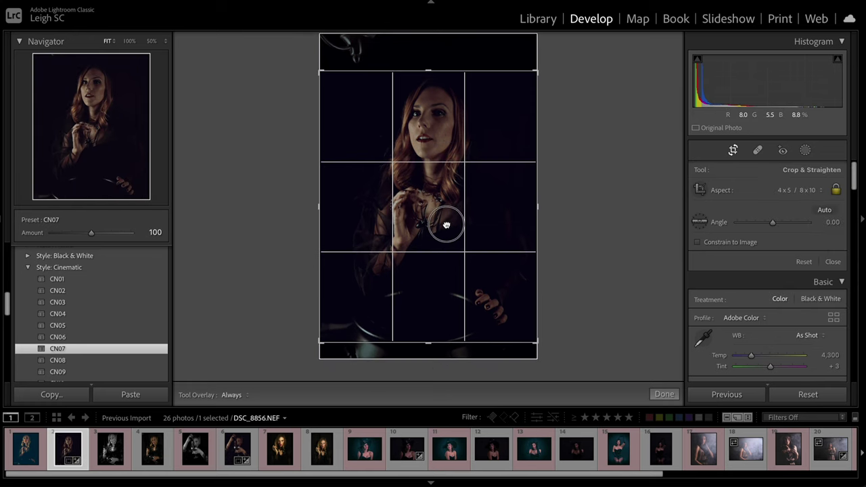
key("Return")
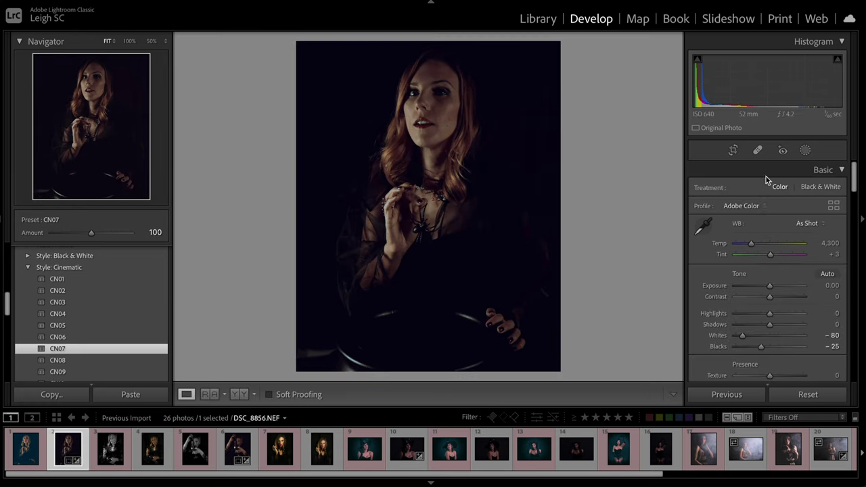
left_click(732, 149)
double_click(502, 213)
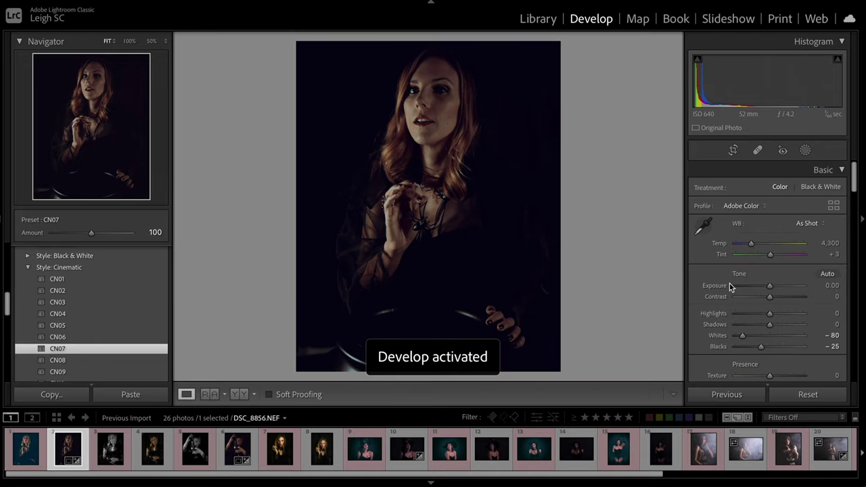
scroll(798, 298, "down", 5)
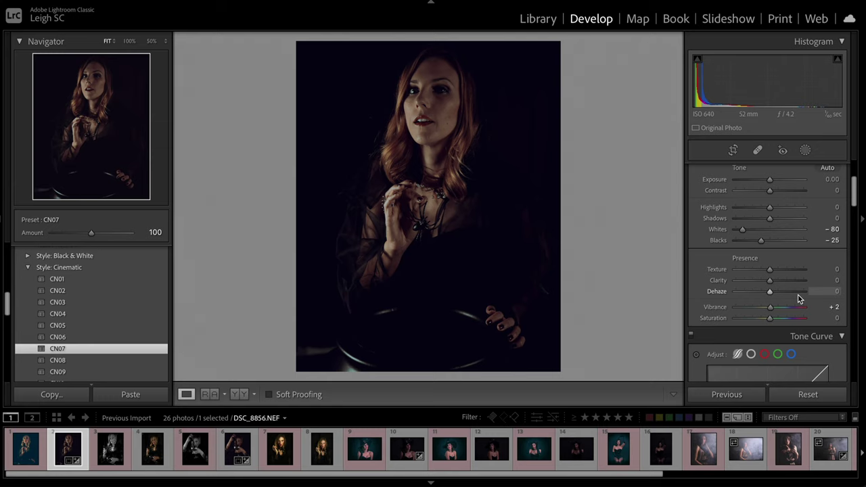
scroll(798, 294, "up", 5)
left_click(805, 150)
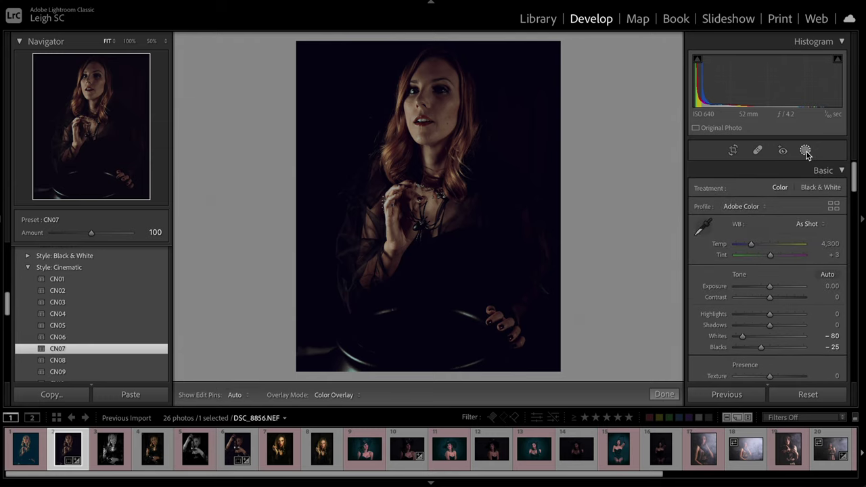
Mask the woman with Select Subject and set Exposure 0.43 and Shadows 23
left_click(736, 189)
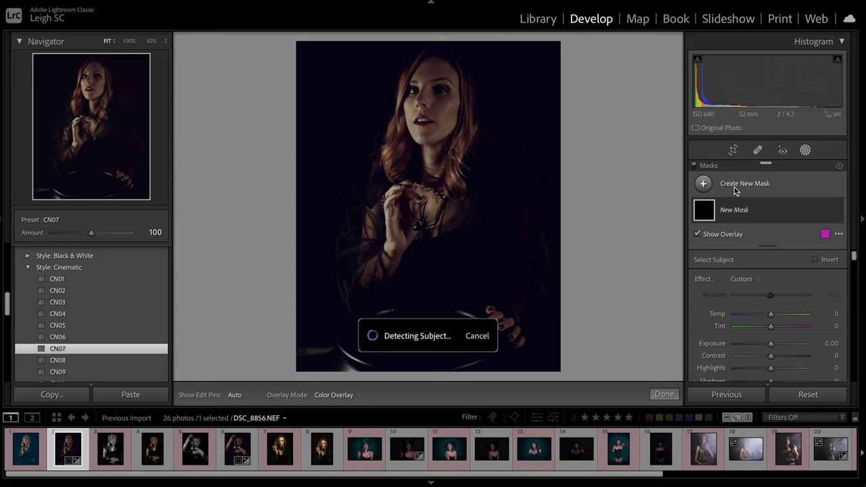
left_click_drag(771, 348, 774, 349)
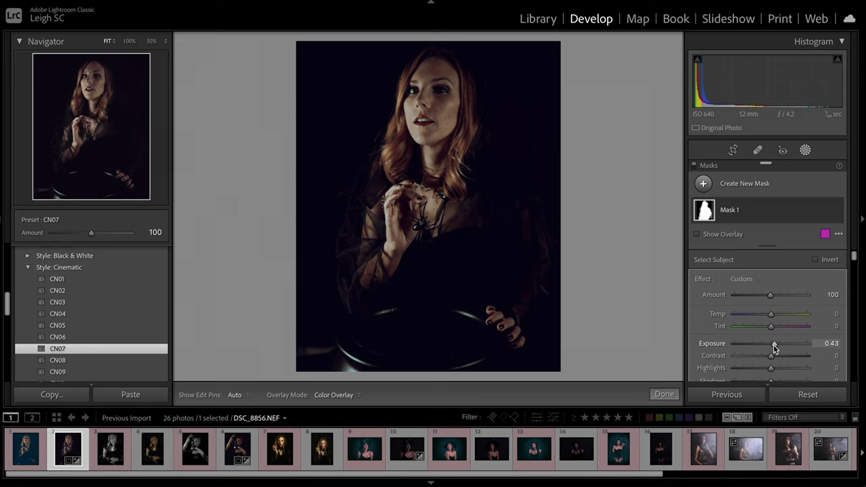
scroll(774, 348, "down", 2)
left_click_drag(773, 347, 781, 348)
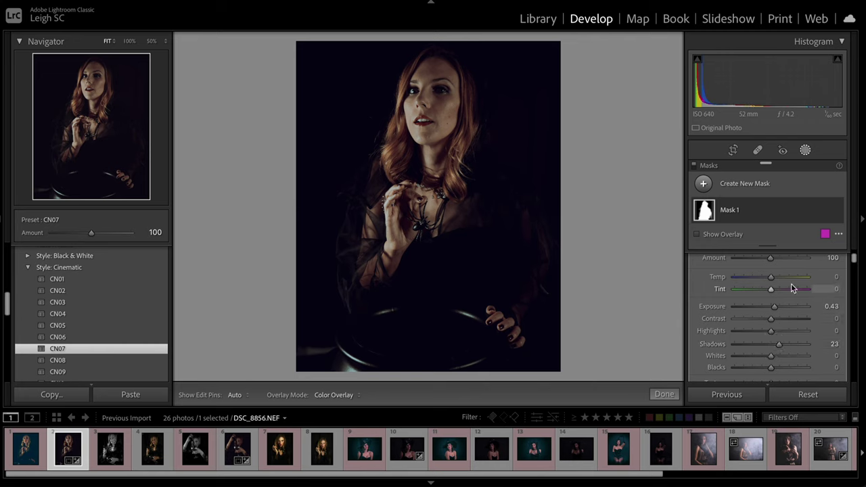
Paint a brush mask over her eye and brighten it with Exposure 0.27
left_click(703, 186)
left_click(720, 245)
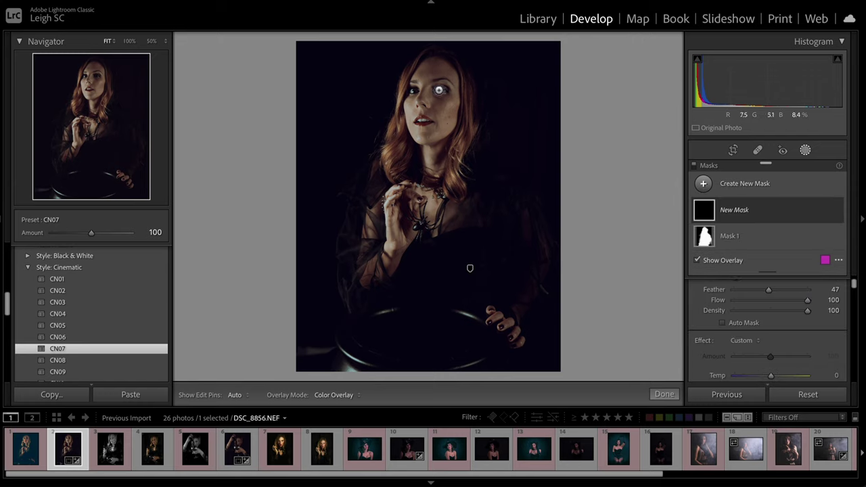
left_click_drag(440, 90, 439, 86)
key("h")
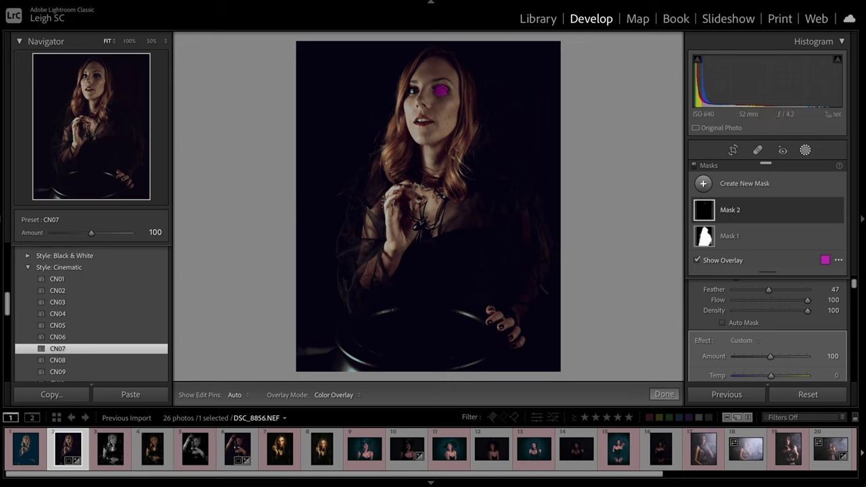
scroll(768, 372, "down", 3)
left_click_drag(769, 323, 778, 323)
left_click(664, 394)
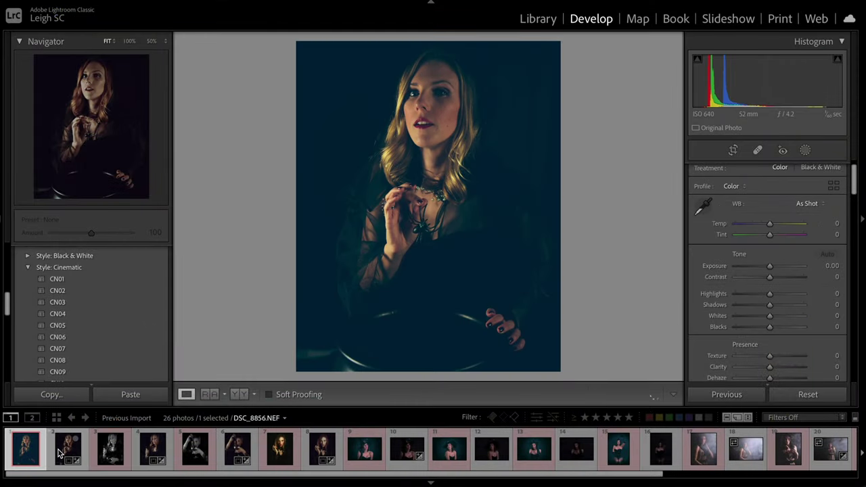
Step through the DSC_8861, DSC_8869 and glam edits to the finished witch-hat portrait
left_click(59, 453)
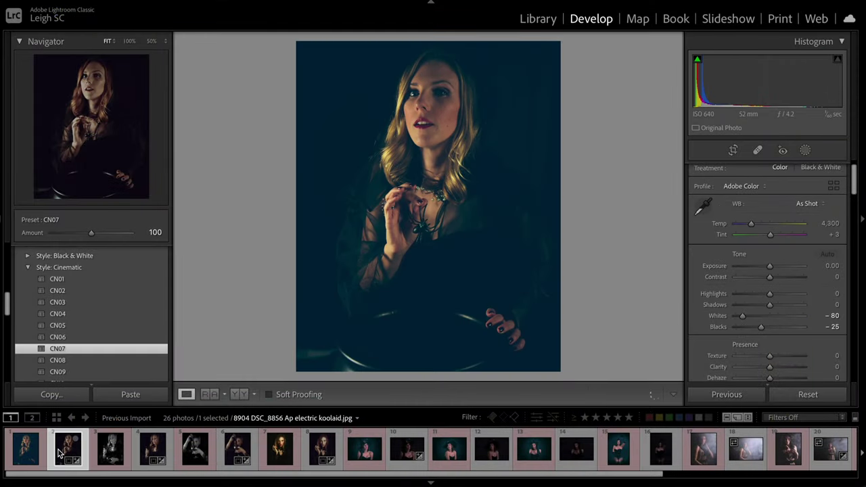
key("Right")
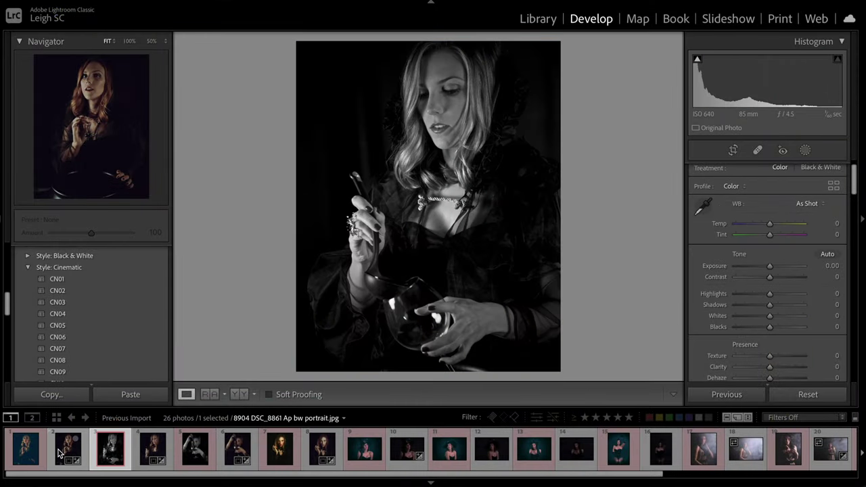
key("Right")
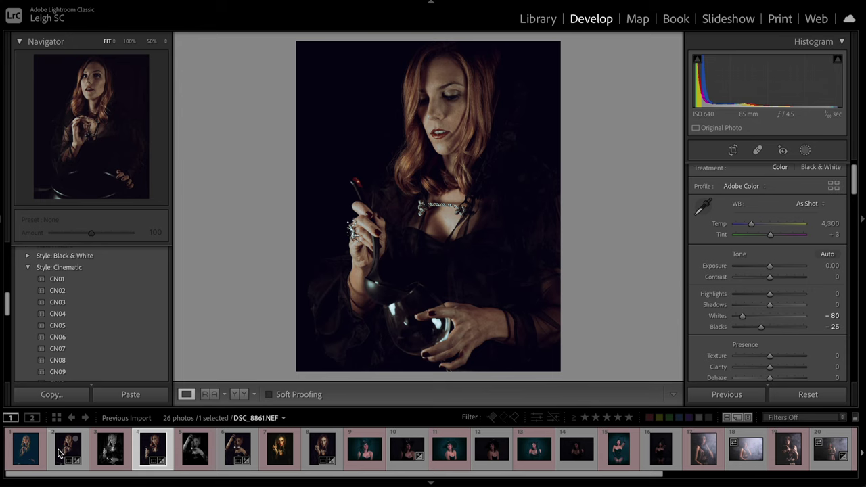
key("Right")
key("Right")
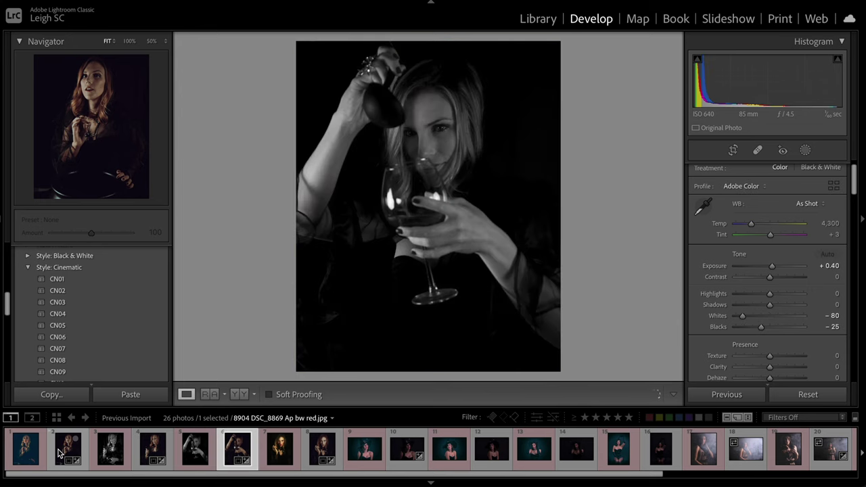
key("Right")
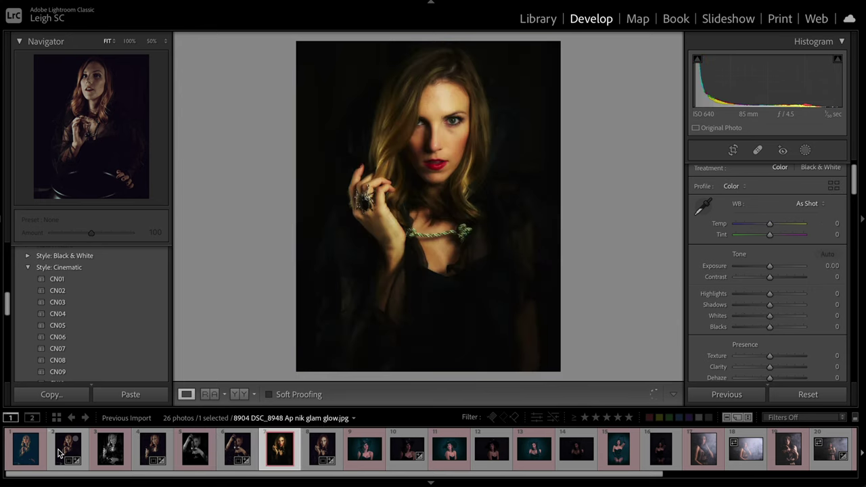
key("Right")
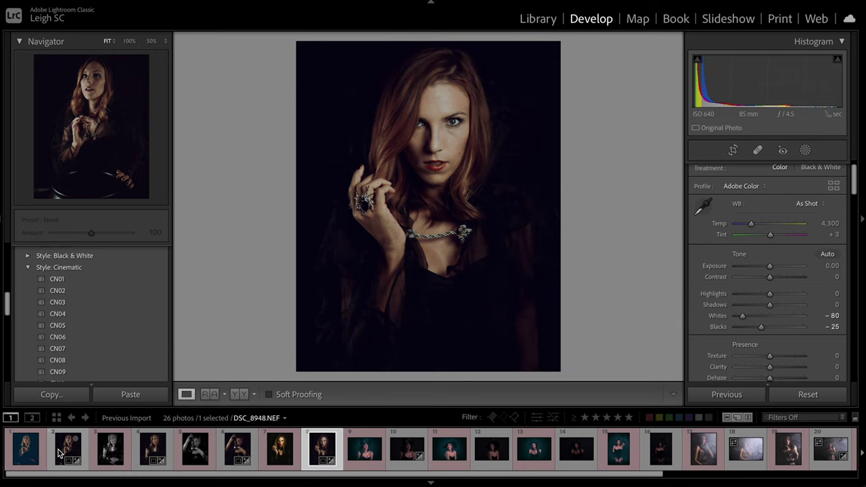
key("Right")
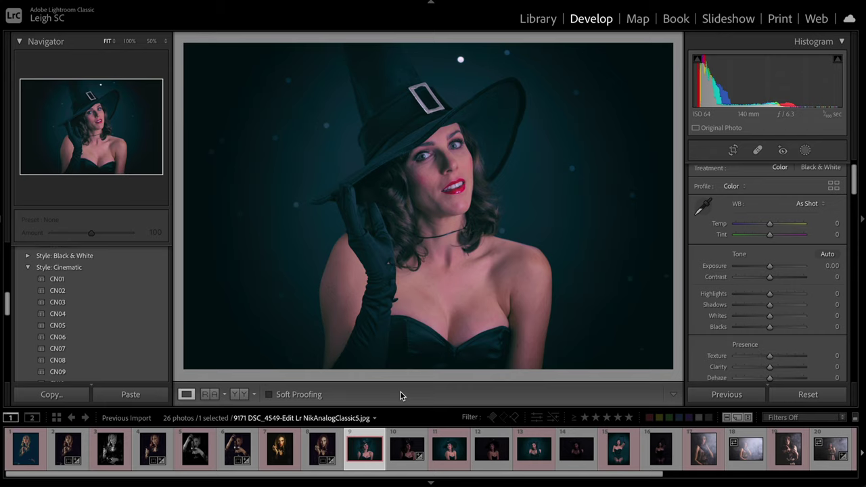
key("Right")
key("Left")
left_click(448, 451)
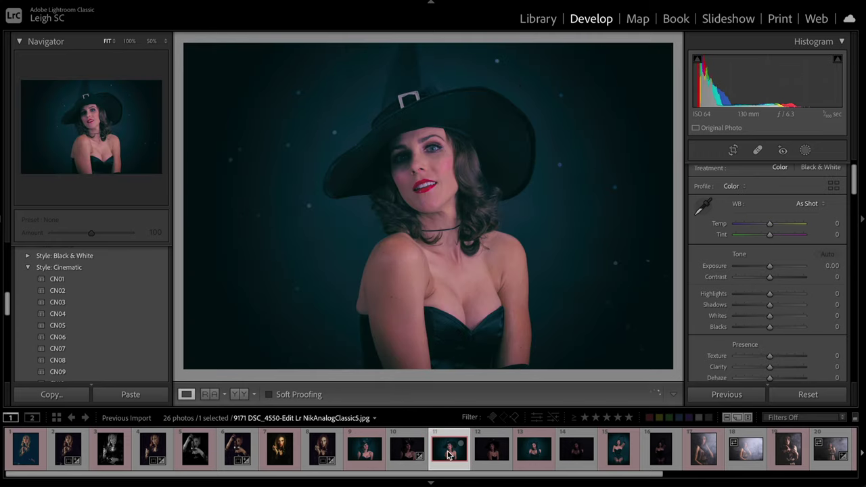
left_click(533, 450)
left_click(617, 453)
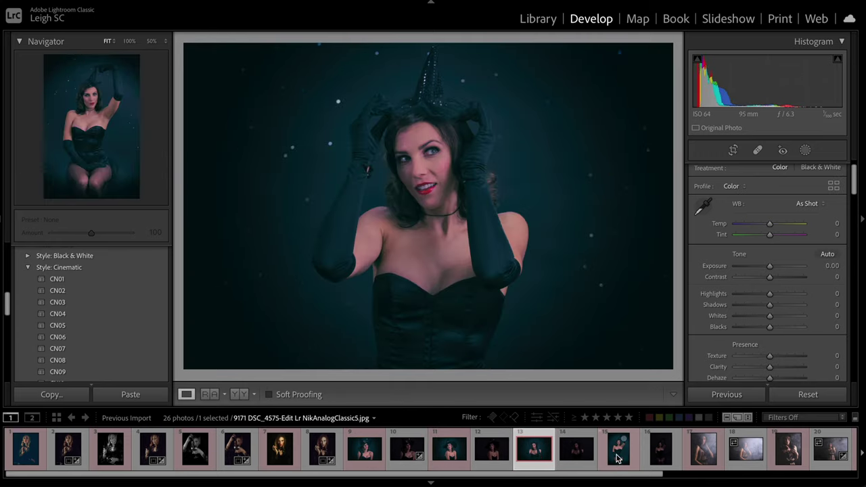
left_click(363, 453)
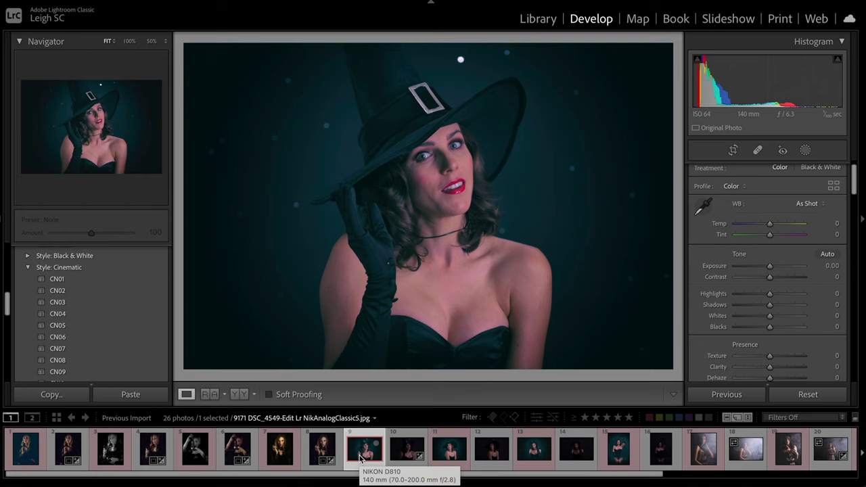
left_click(397, 457)
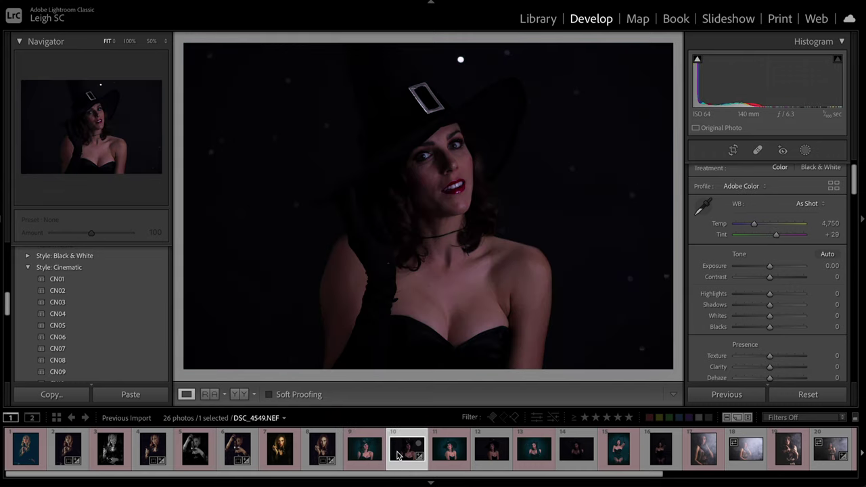
left_click(377, 444)
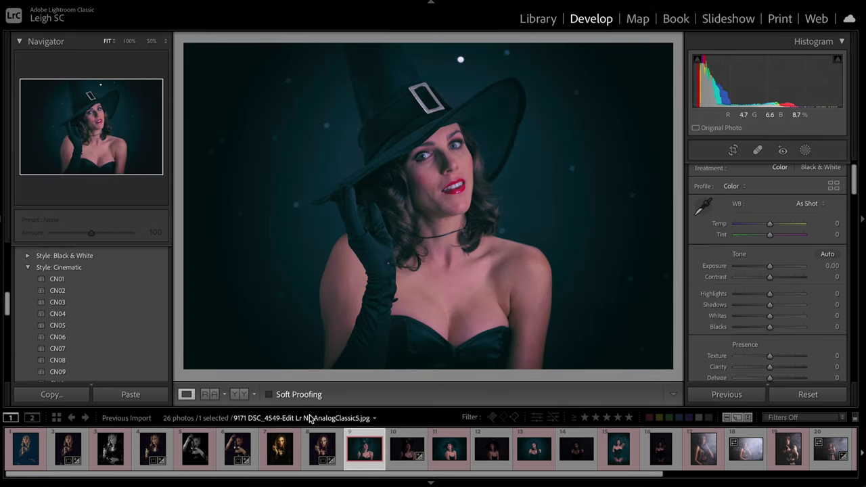
Raise DSC_4549.NEF to Exposure +1.00 and darken her surroundings with an inverted radial gradient (-0.47)
left_click(407, 448)
left_click_drag(769, 286, 775, 289)
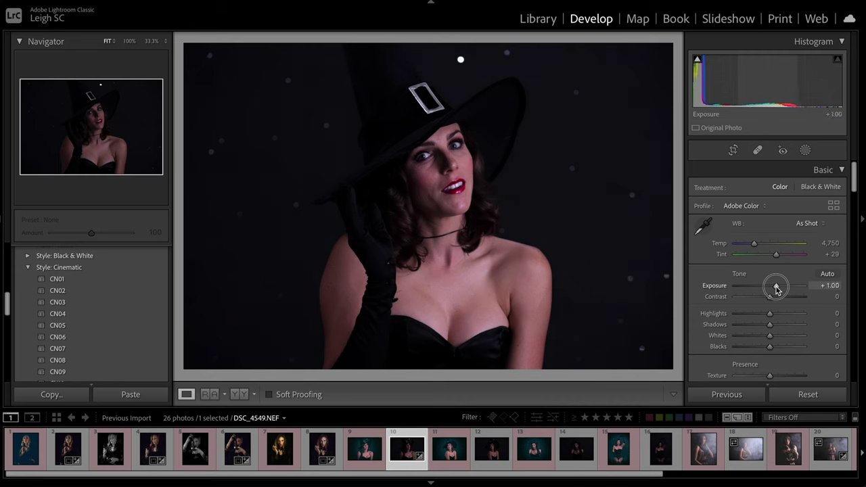
left_click(805, 150)
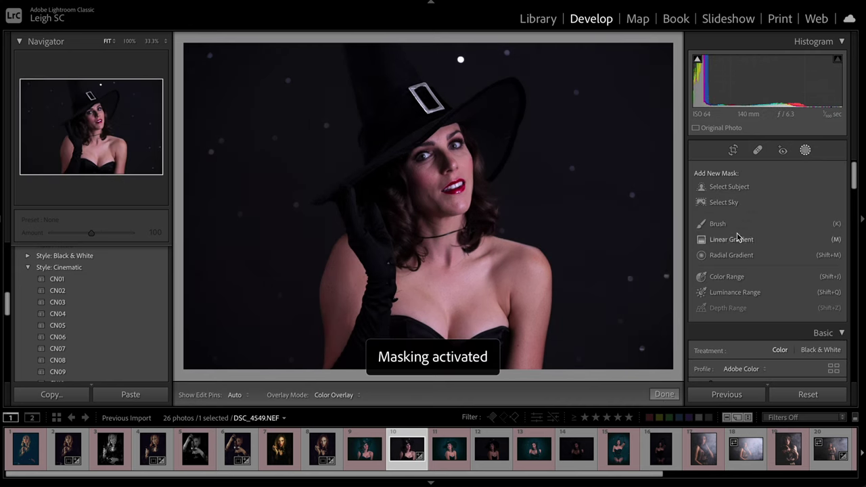
left_click(731, 254)
mouse_move(428, 136)
left_mouse_down()
mouse_move(593, 292)
mouse_move(435, 212)
mouse_move(434, 221)
left_mouse_up()
left_click_drag(435, 98, 436, 61)
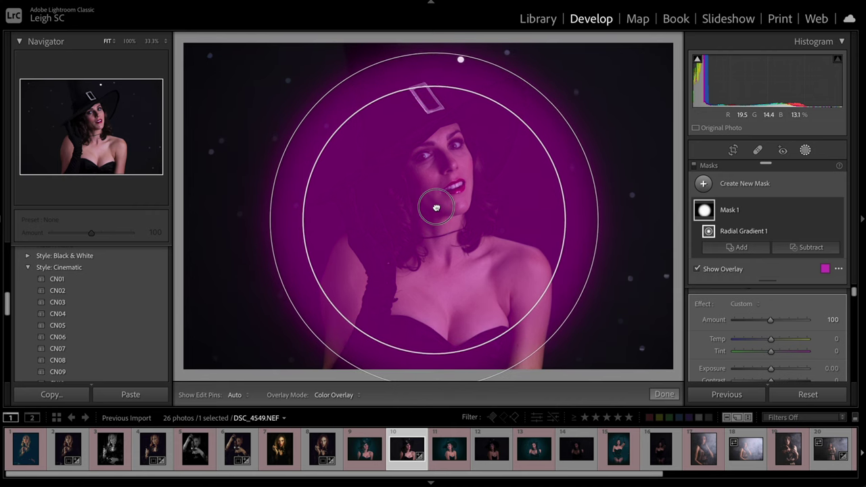
left_click(814, 211)
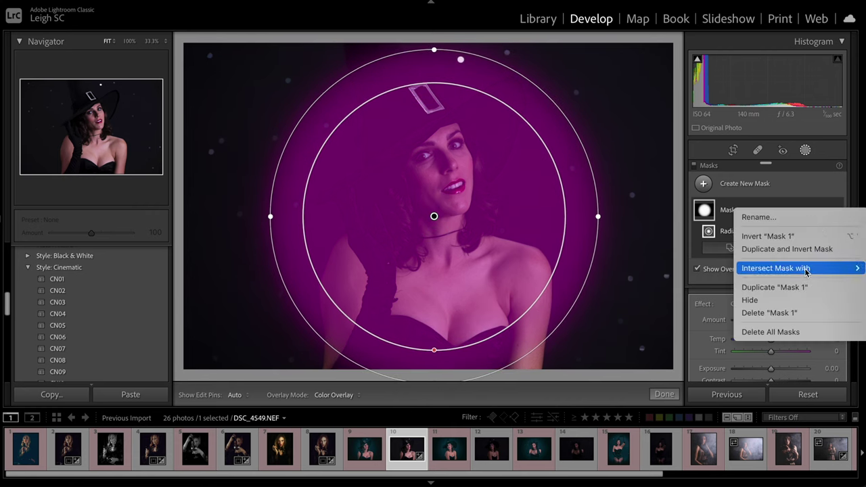
left_click(794, 236)
left_click_drag(771, 369, 764, 365)
scroll(762, 367, "down", 2)
Slightly brighten the subject with a Select Subject mask and her face with a brush mask
left_click(703, 184)
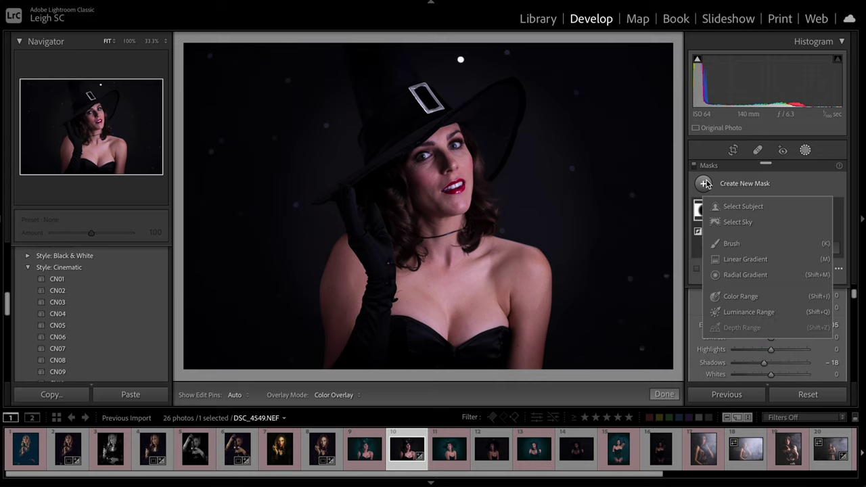
left_click(732, 206)
left_click_drag(771, 332, 774, 337)
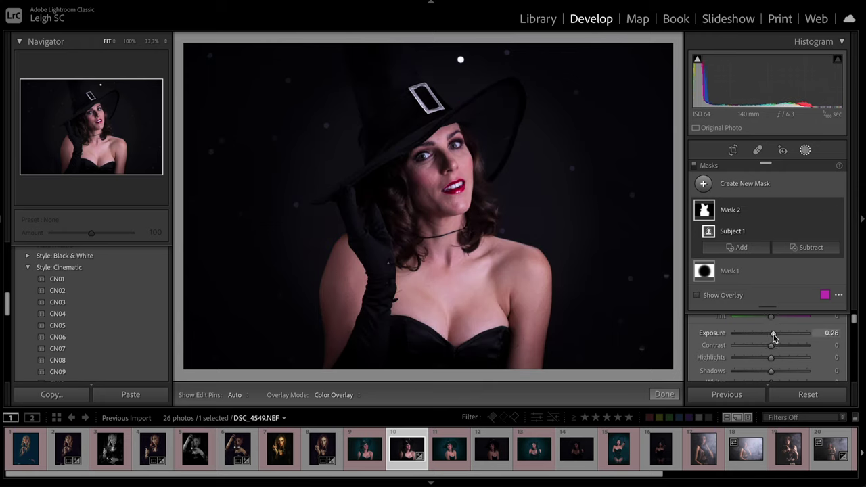
left_click(702, 184)
left_click(730, 240)
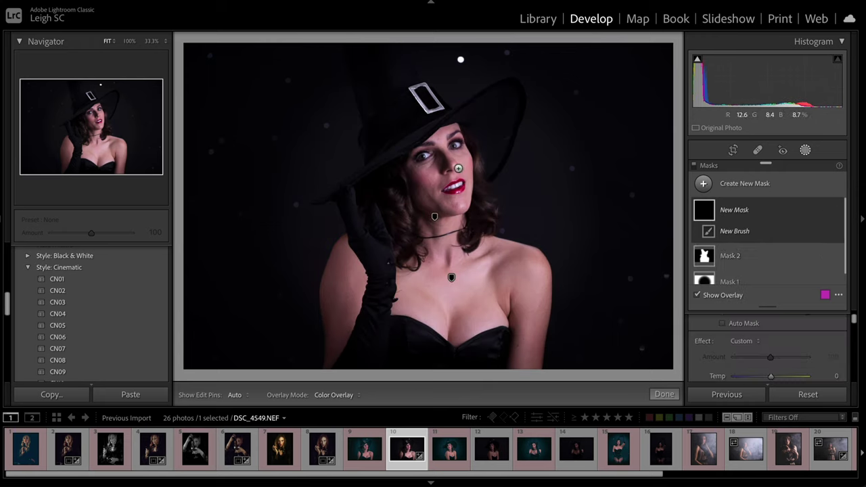
mouse_move(447, 178)
left_mouse_down()
mouse_move(447, 156)
mouse_move(436, 176)
left_mouse_up()
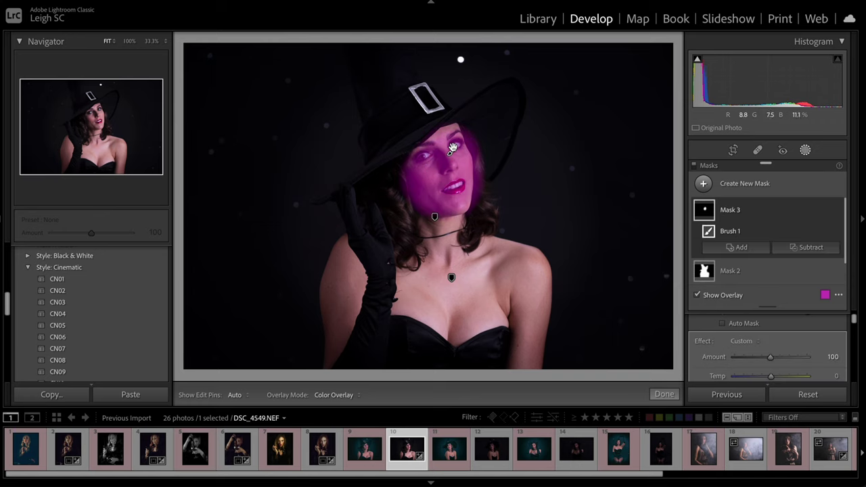
scroll(778, 367, "down", 3)
left_click_drag(770, 341, 774, 343)
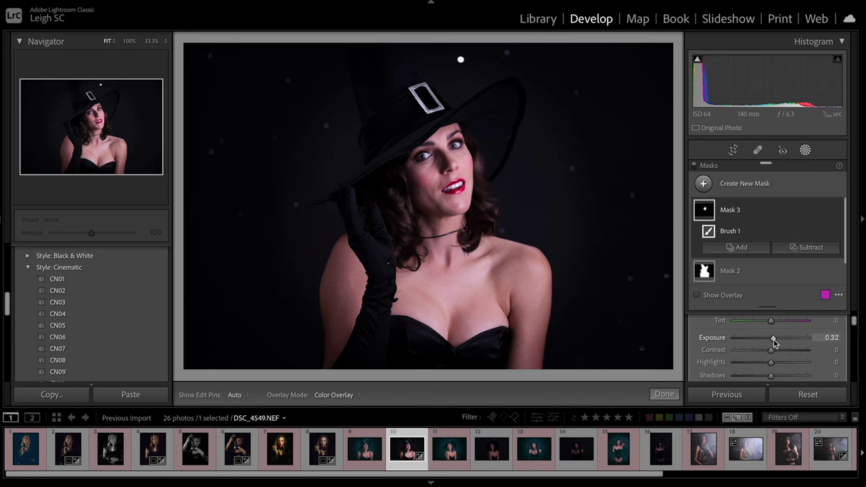
Reduce Texture to -44 and compare with the finished witch-hat edit
left_click(663, 395)
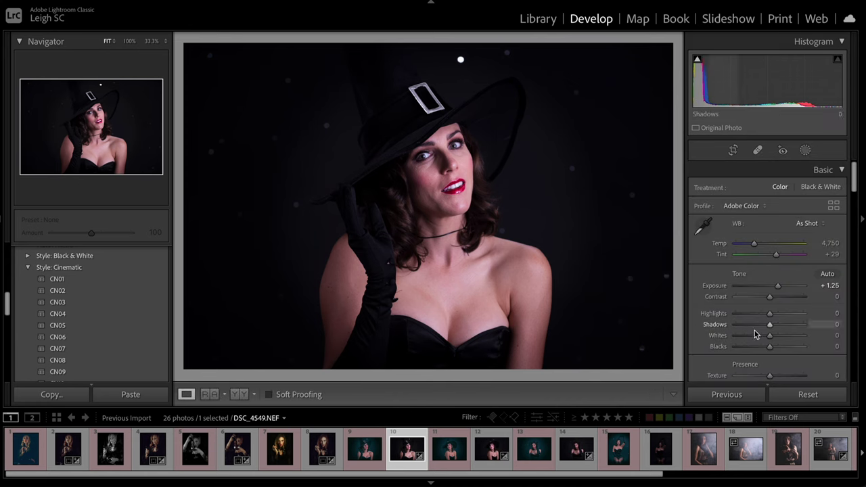
left_click_drag(769, 376, 755, 377)
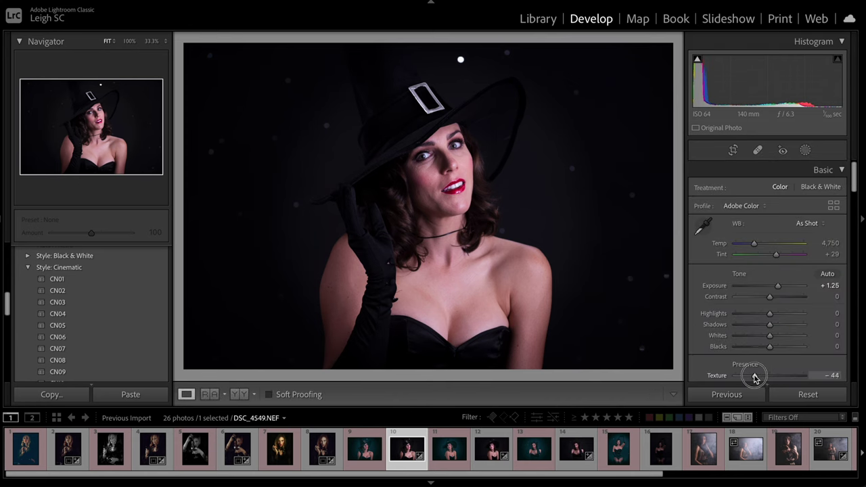
left_click(364, 448)
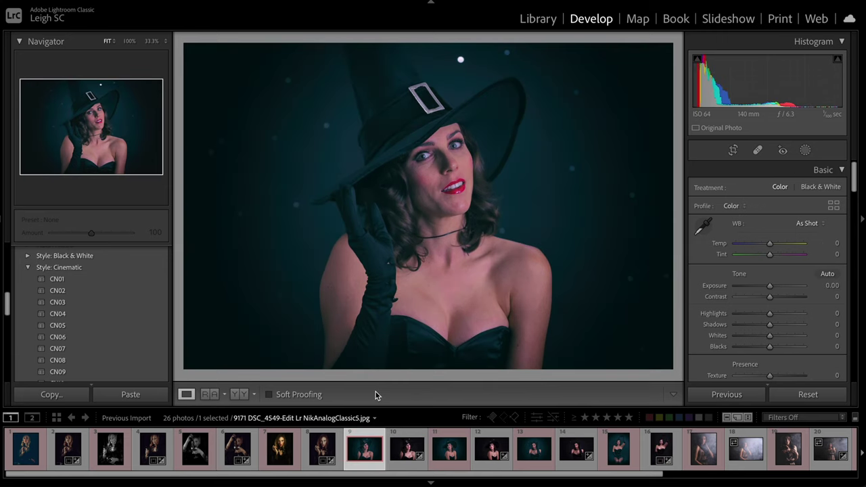
Step through the remaining witch edits and raw versions to smoky portrait DSC_1484
key("Right")
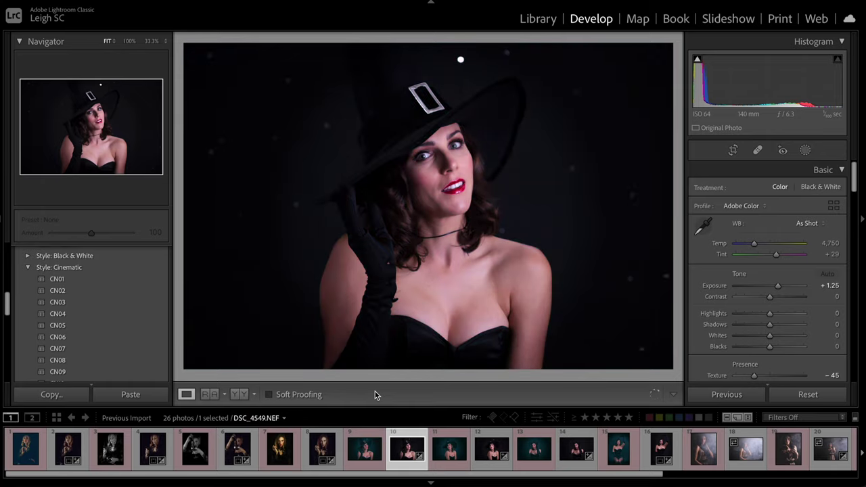
key("Right")
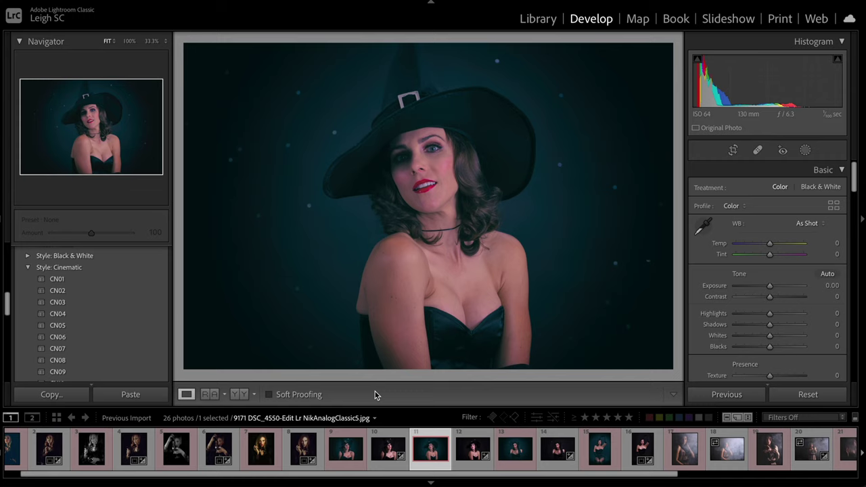
key("Right")
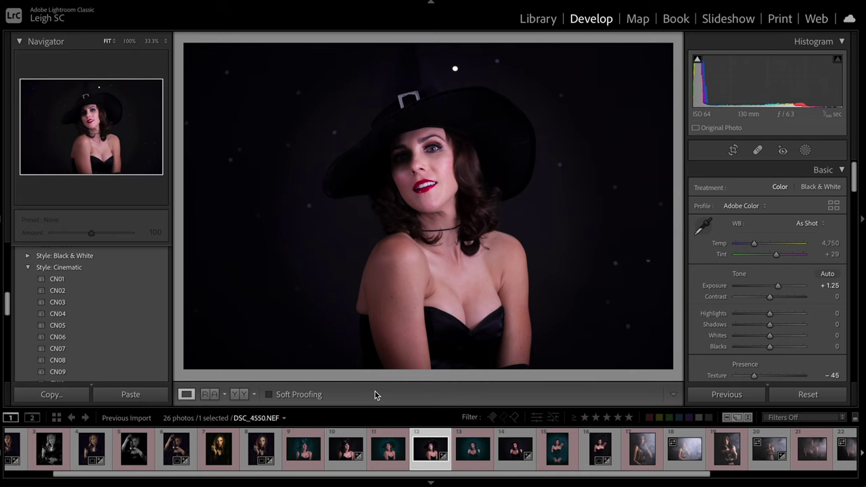
key("Right")
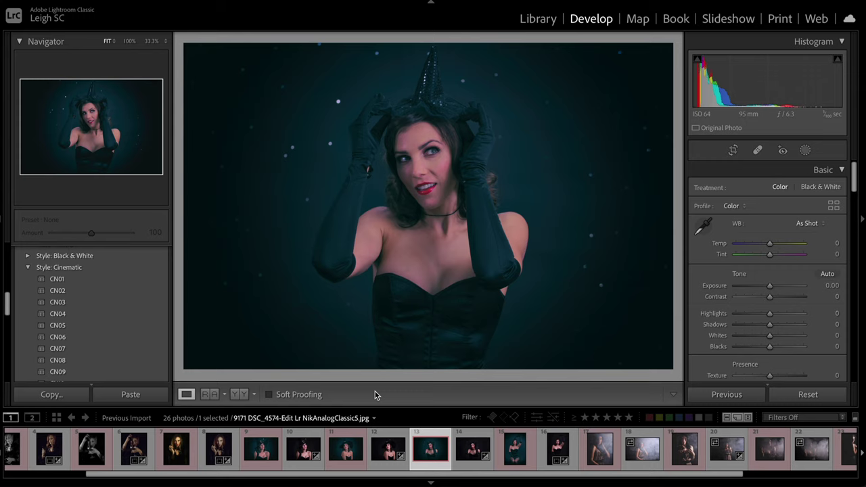
key("Right")
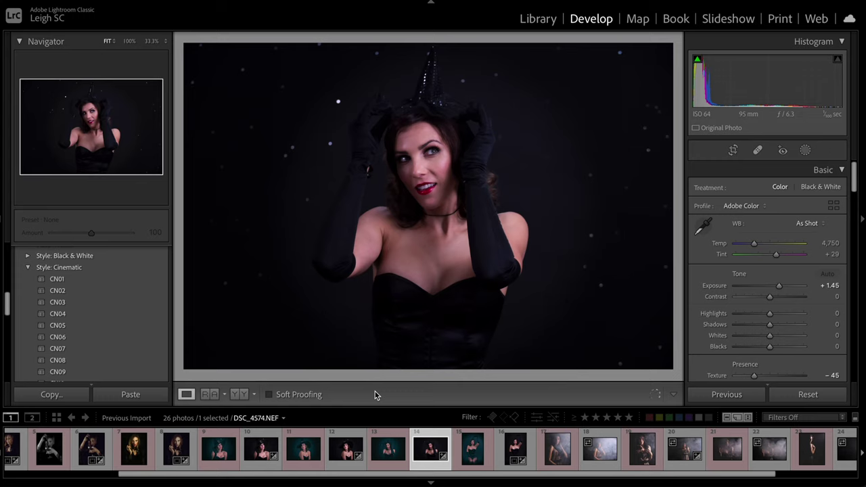
key("Right")
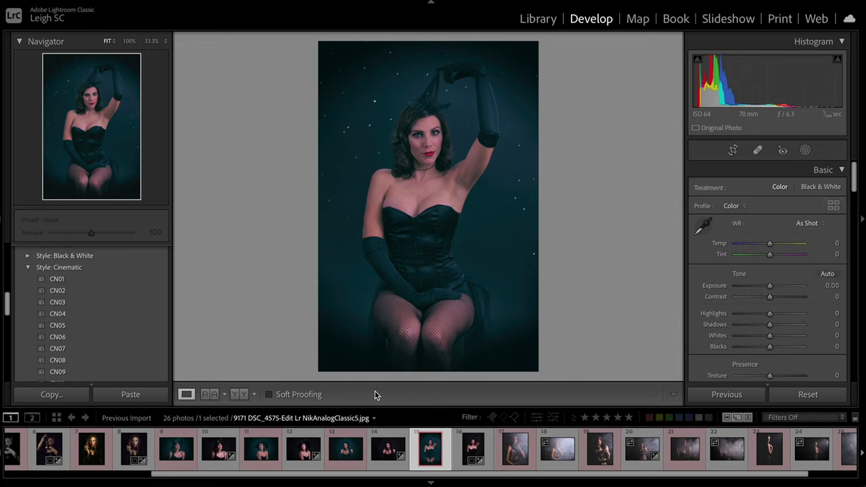
key("Right")
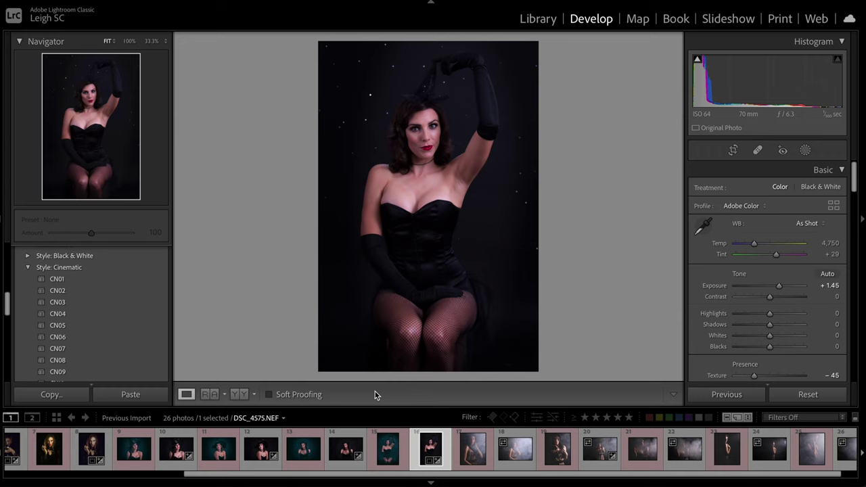
key("Right")
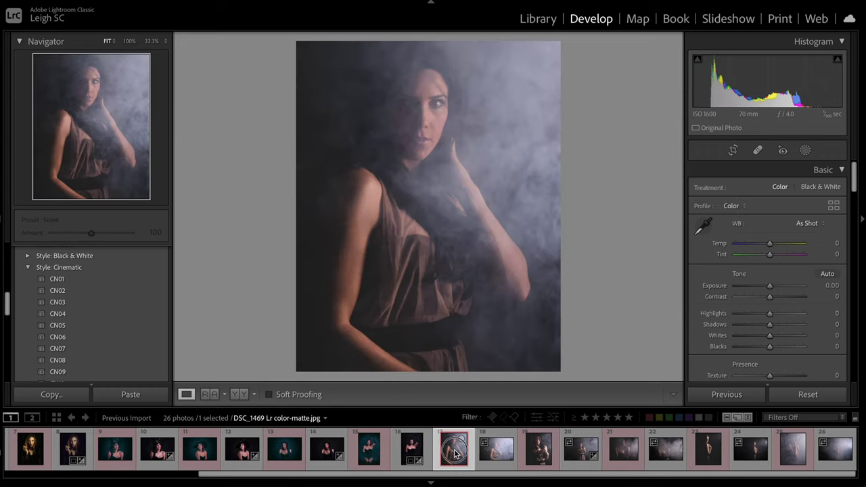
Preview the smoke portraits, then open the wide landscape raw version of DSC_1469
left_click(539, 455)
left_click(624, 457)
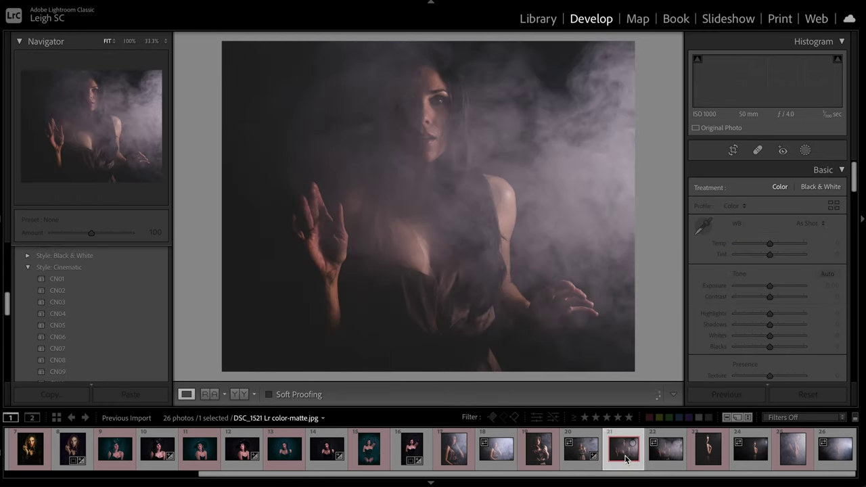
left_click(708, 459)
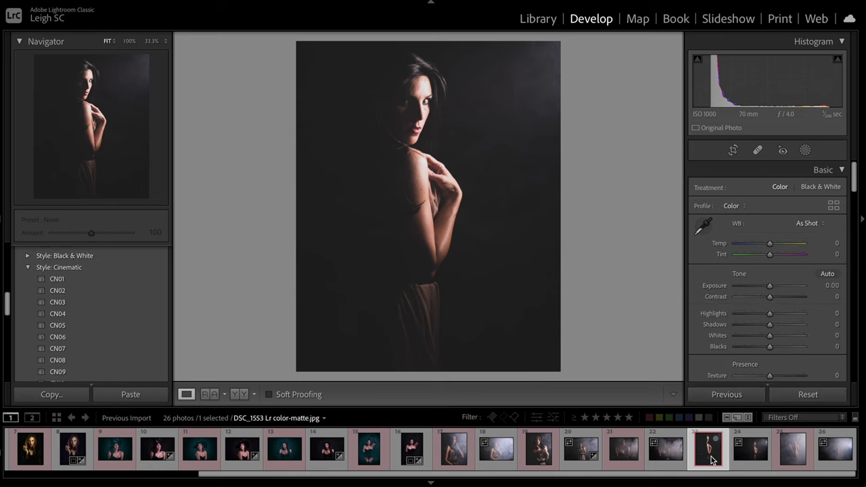
left_click(791, 459)
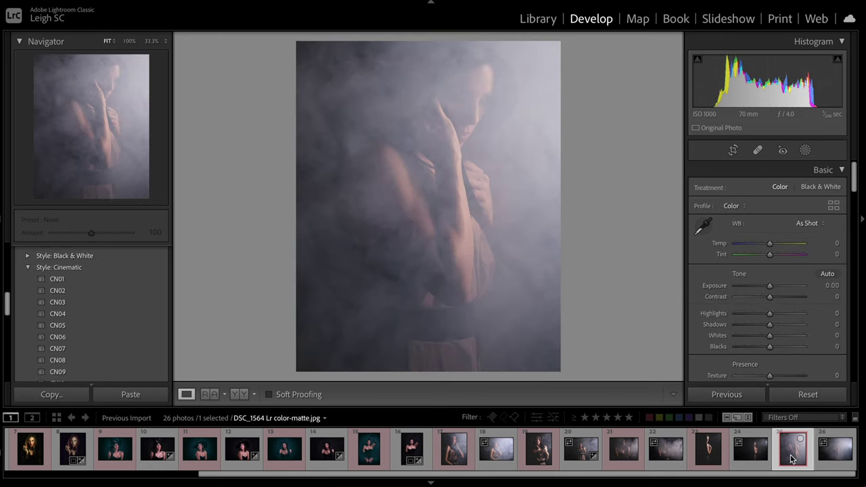
left_click(540, 459)
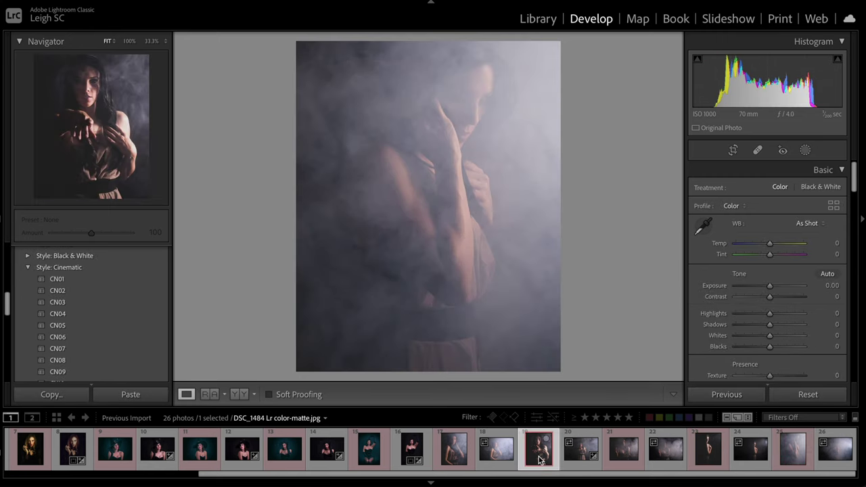
left_click(611, 460)
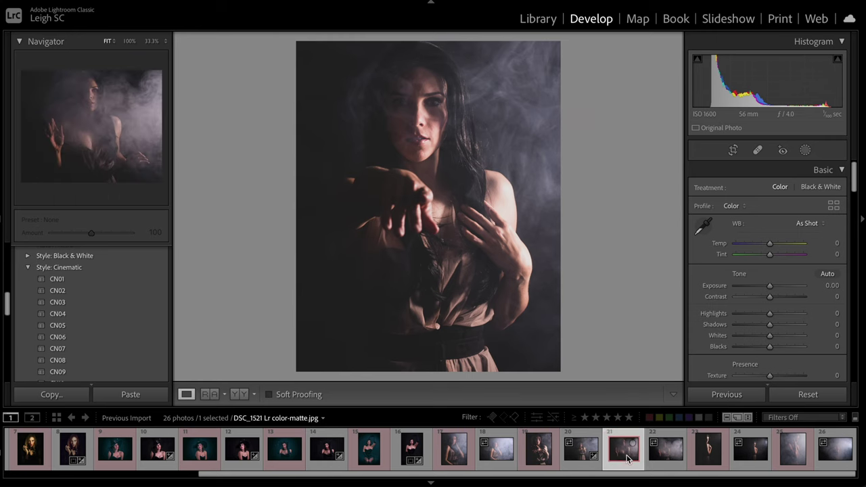
left_click(451, 459)
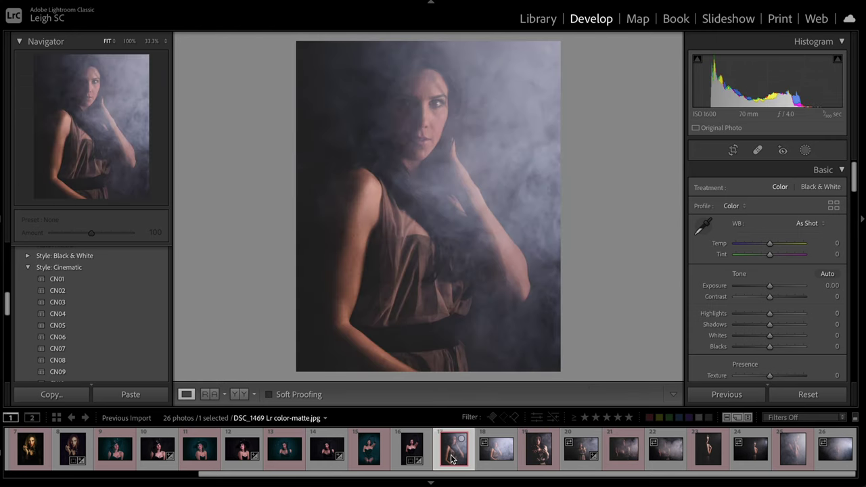
left_click(500, 457)
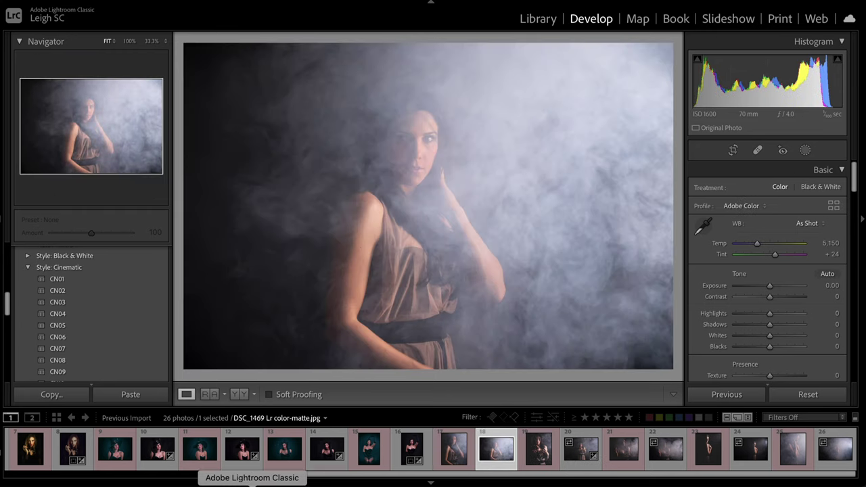
Crop DSC_1469 to a vertical 4 x 5 framing the woman, then switch it to Black & White
left_click(733, 150)
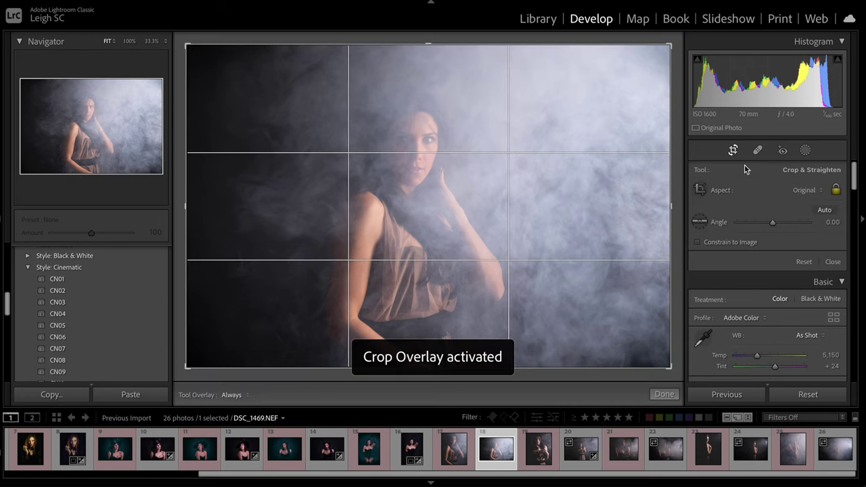
left_click(807, 195)
left_click(803, 234)
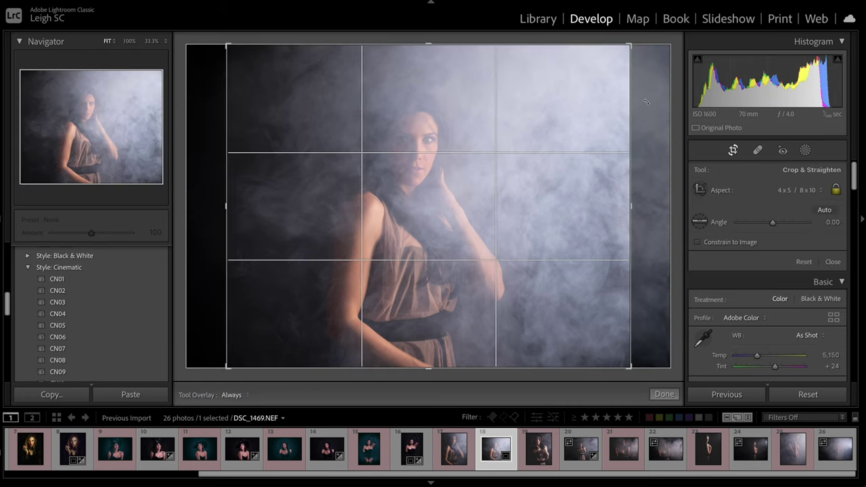
left_click_drag(625, 45, 414, 142)
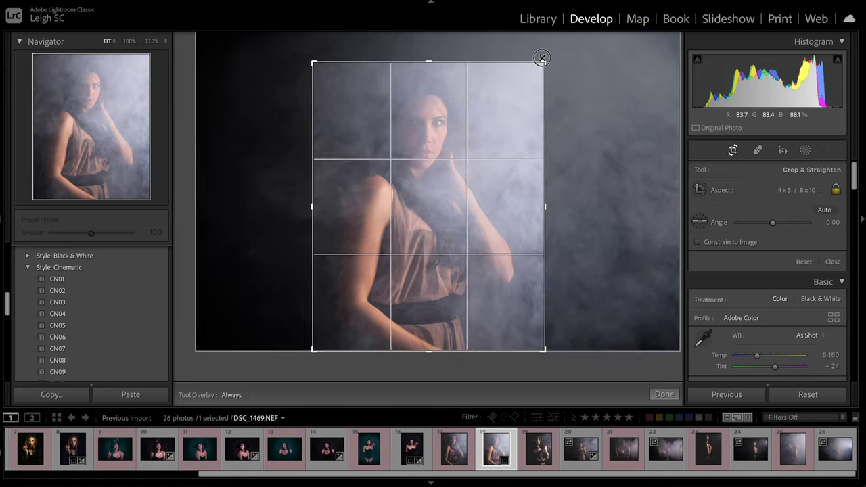
key("d")
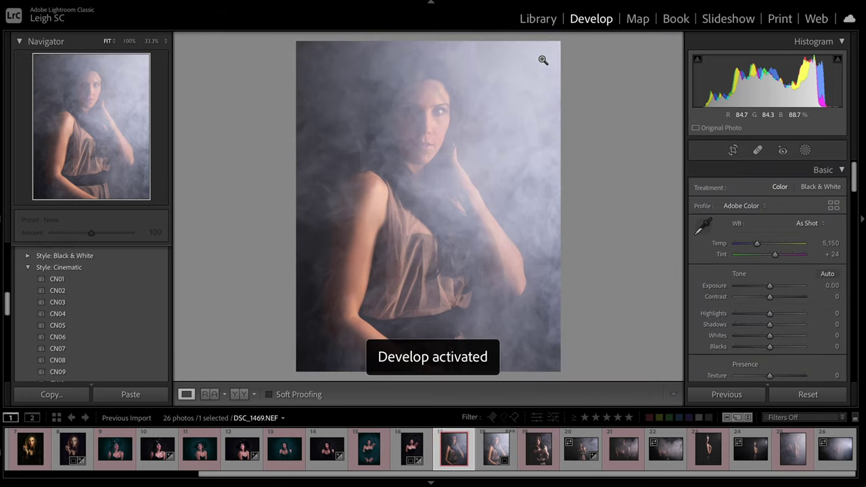
key("r")
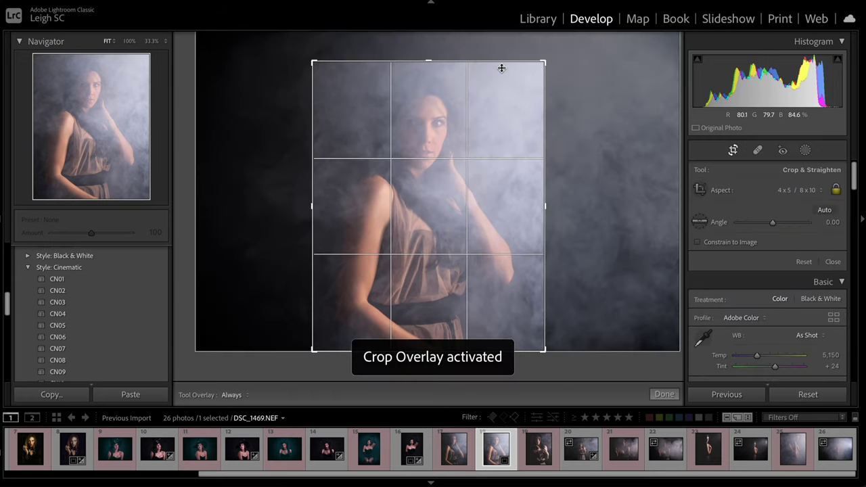
key("d")
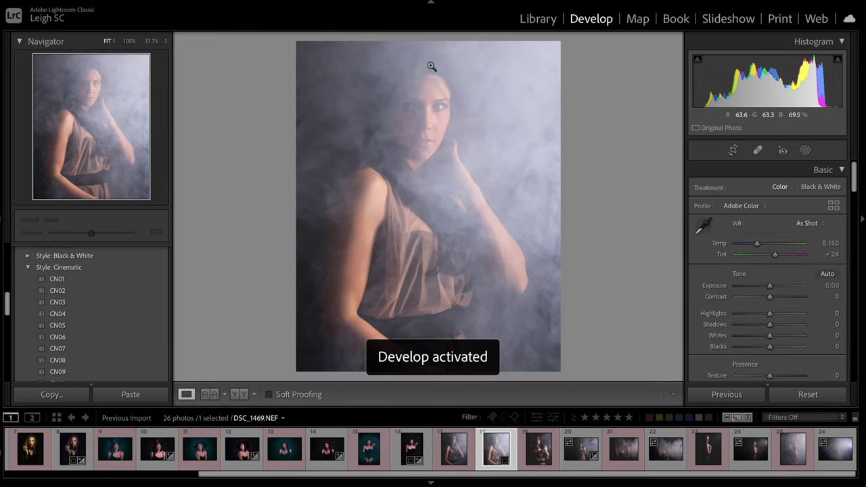
left_click(832, 188)
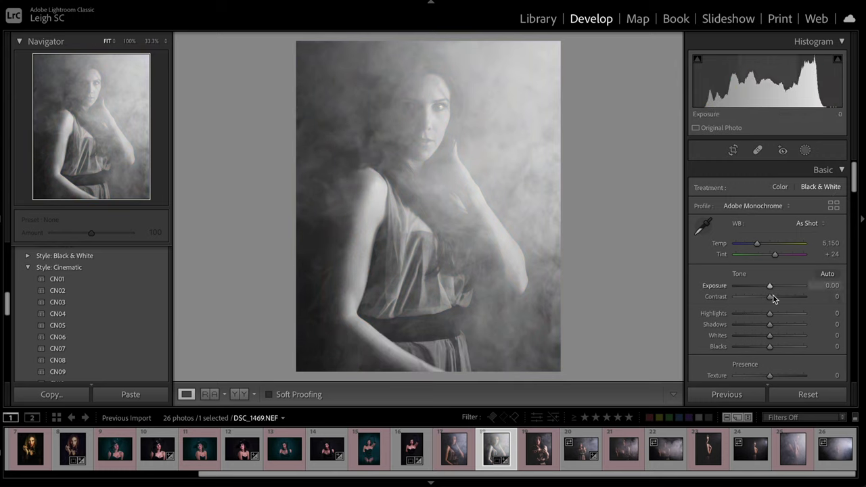
Lower Shadows to -14, Blacks to -3 and Exposure to -0.05
left_click_drag(768, 325, 766, 329)
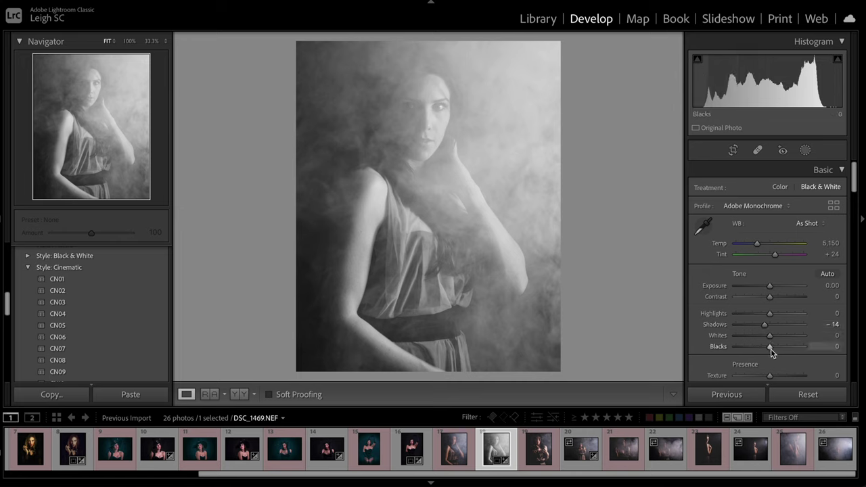
left_click_drag(772, 352, 771, 351)
left_click_drag(769, 285, 768, 285)
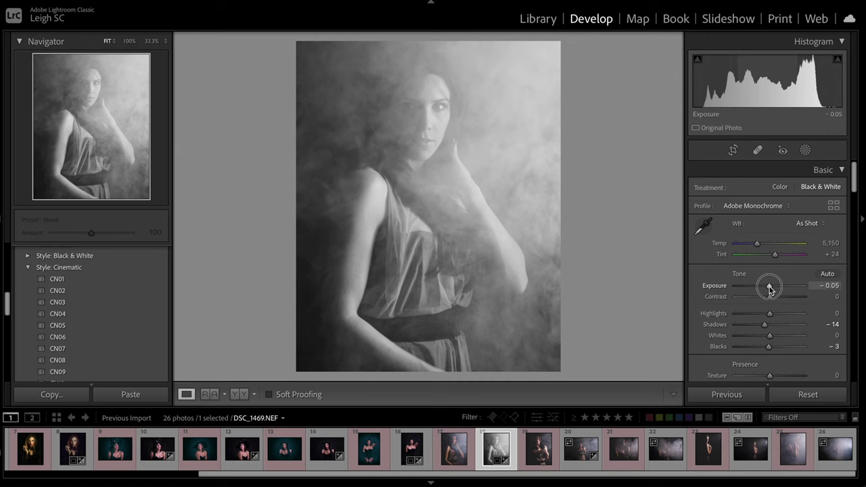
mouse_move(769, 316)
left_mouse_down()
mouse_move(737, 315)
mouse_move(766, 316)
left_mouse_up()
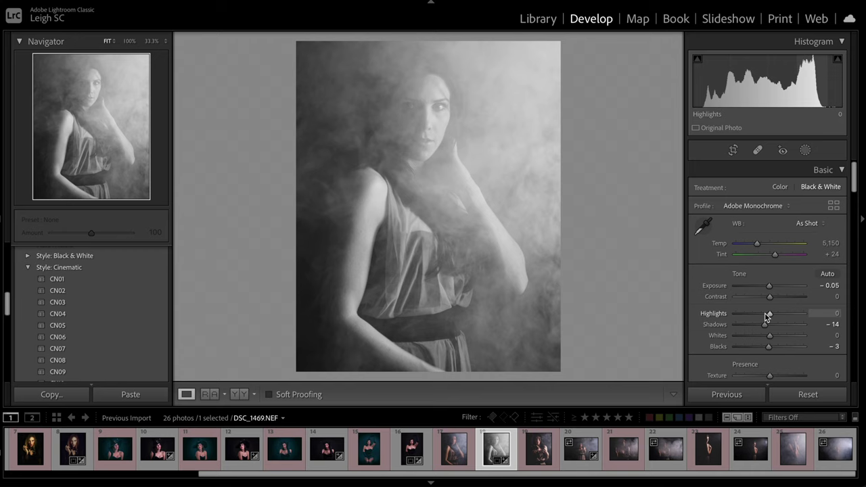
Raise Contrast to +20, deepen Blacks to -22, add Dehaze +9, keep Texture at 0, and compare with the colour version
left_click_drag(768, 296, 777, 300)
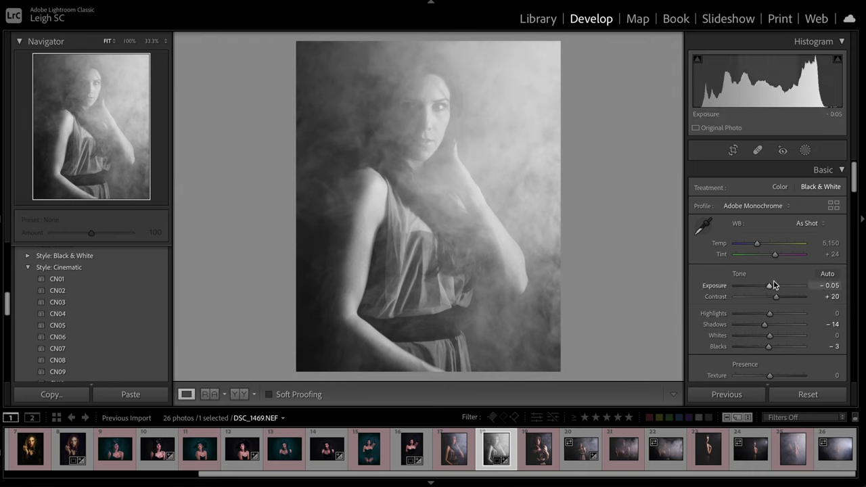
left_click_drag(769, 348, 762, 347)
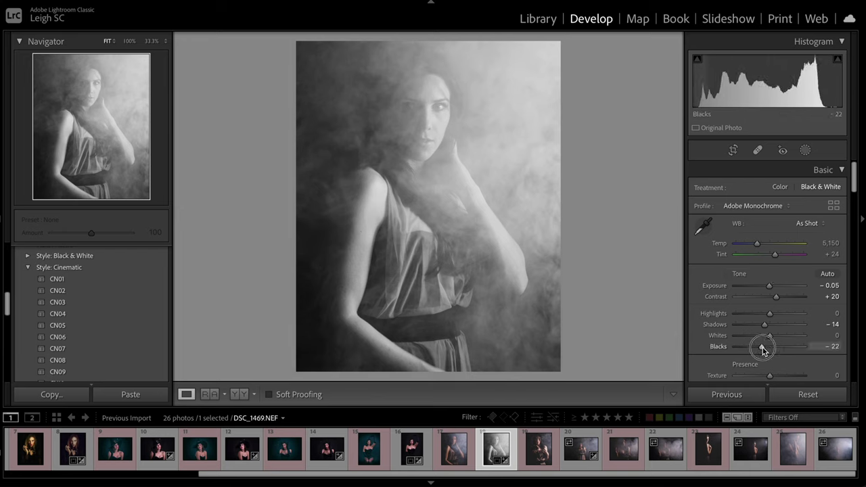
scroll(762, 348, "down", 2)
left_click_drag(768, 344, 773, 343)
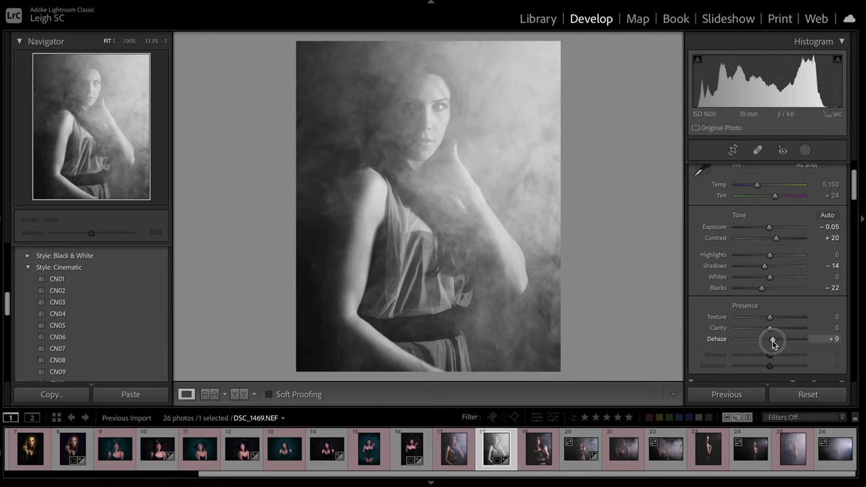
left_click_drag(768, 317, 777, 320)
double_click(777, 319)
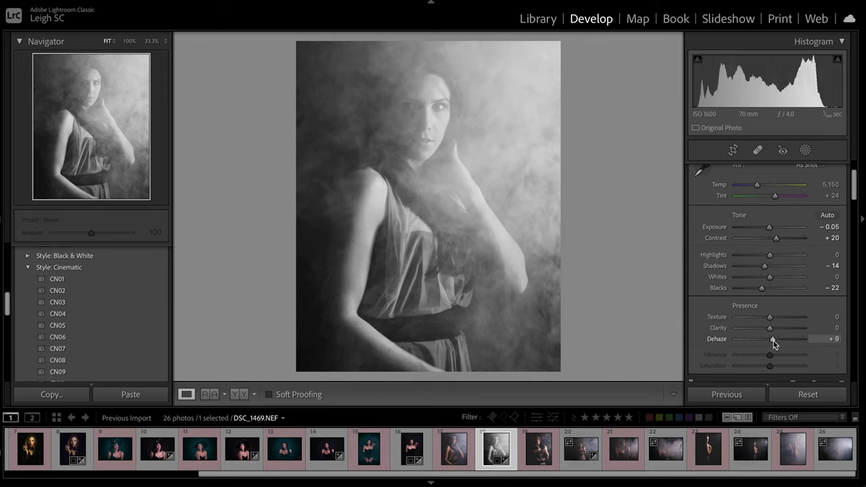
left_click(454, 457)
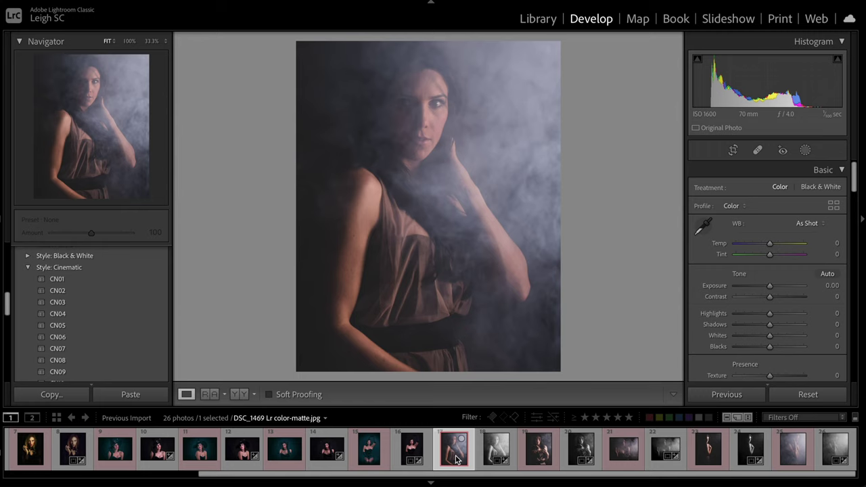
Step through filmstrip photos 18 to 26, alternating colour and black-and-white versions, ending on DSC_1564
key("Right")
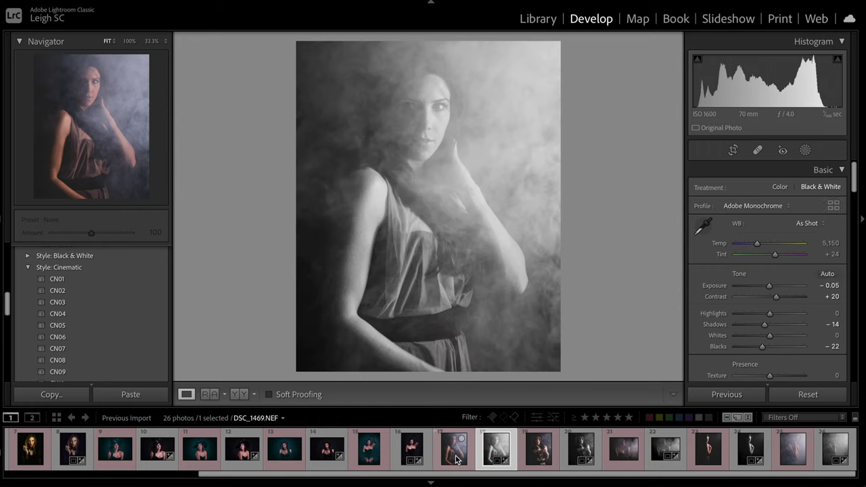
key("Right")
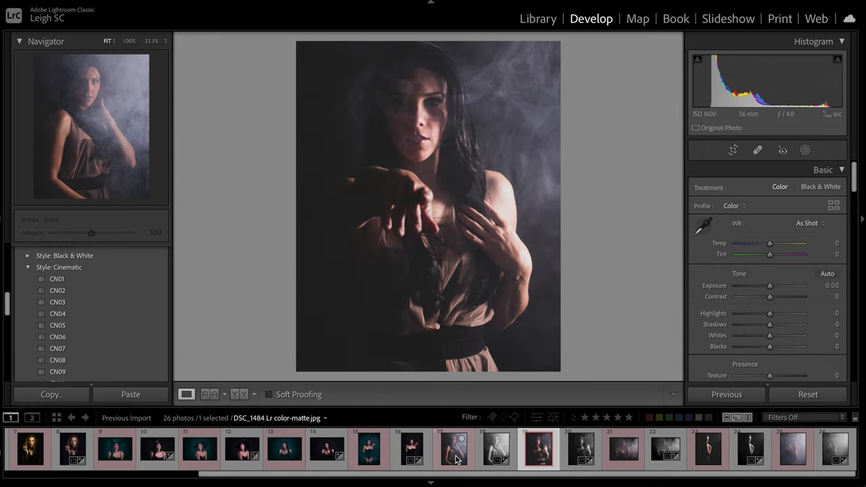
key("Right")
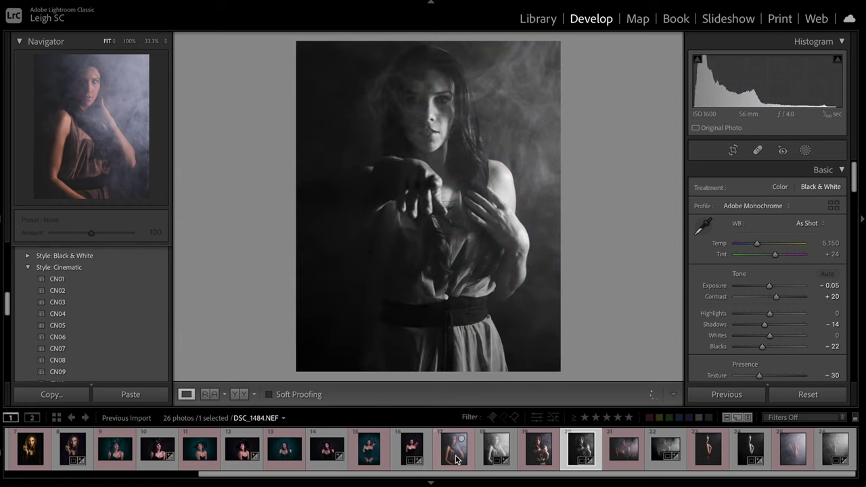
key("Right")
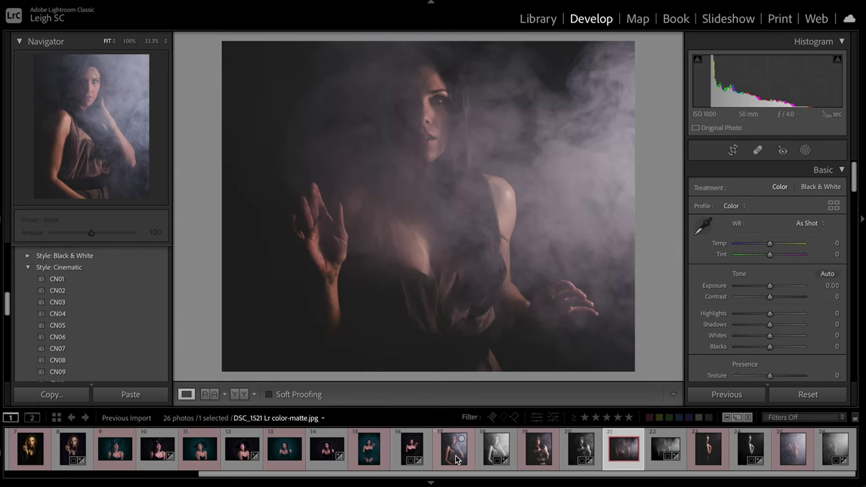
key("Right")
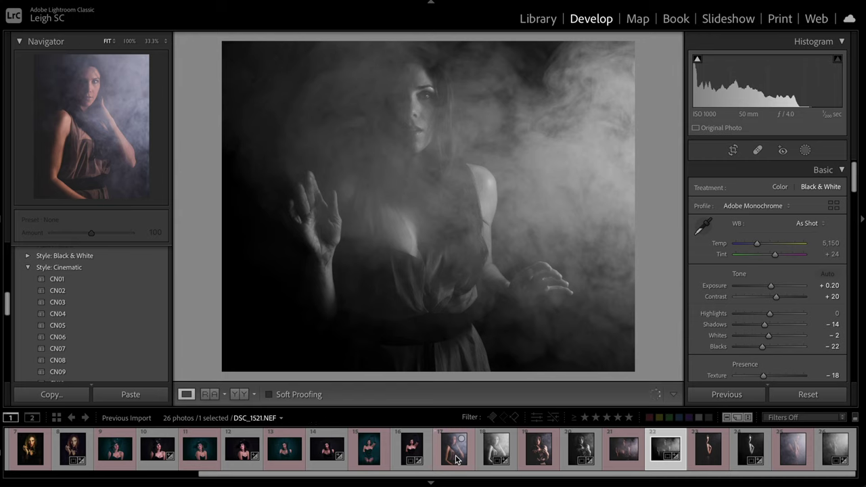
key("Right")
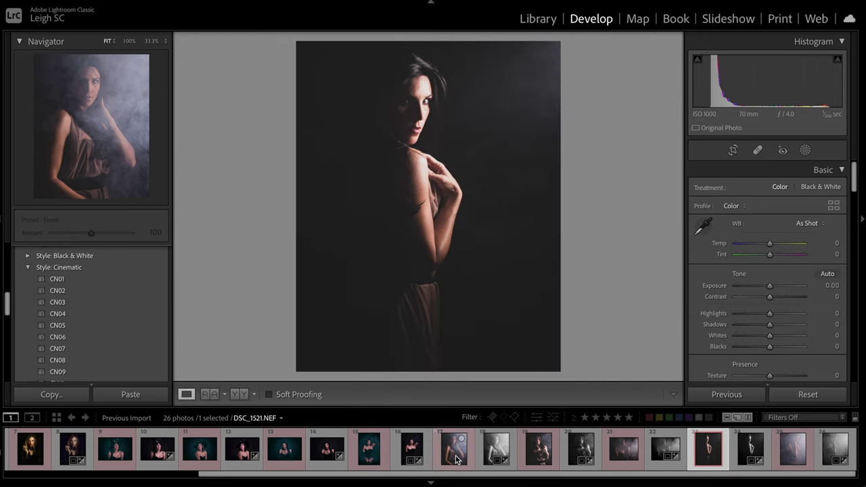
key("Right")
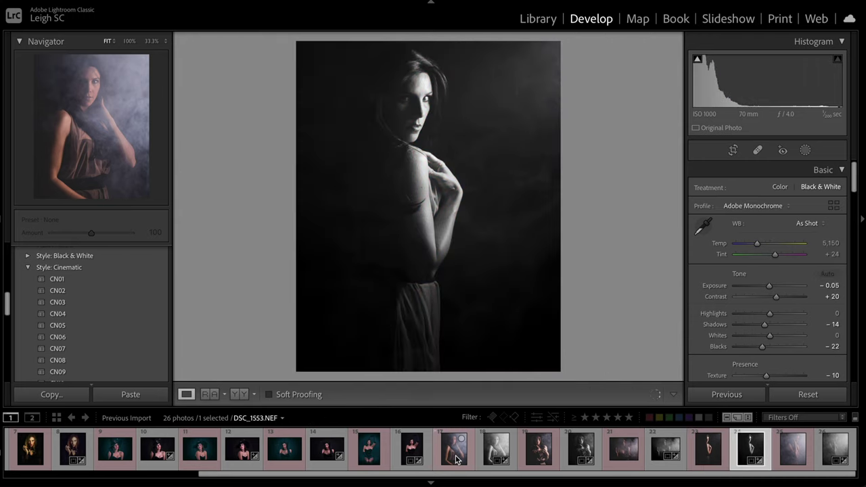
key("Right")
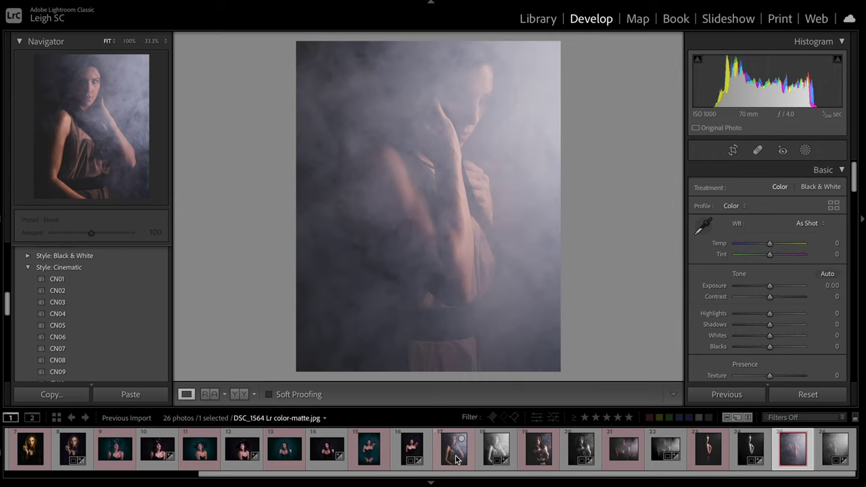
key("Right")
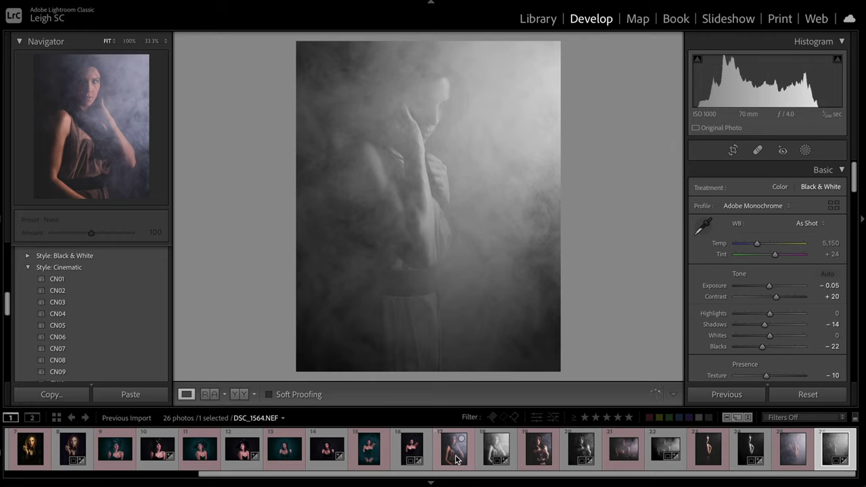